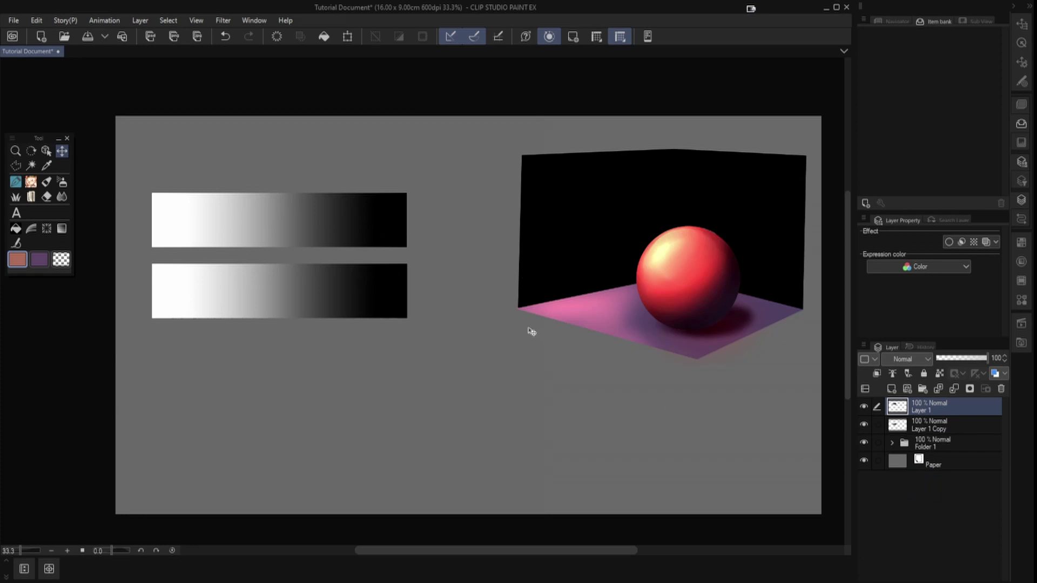
key("shift")
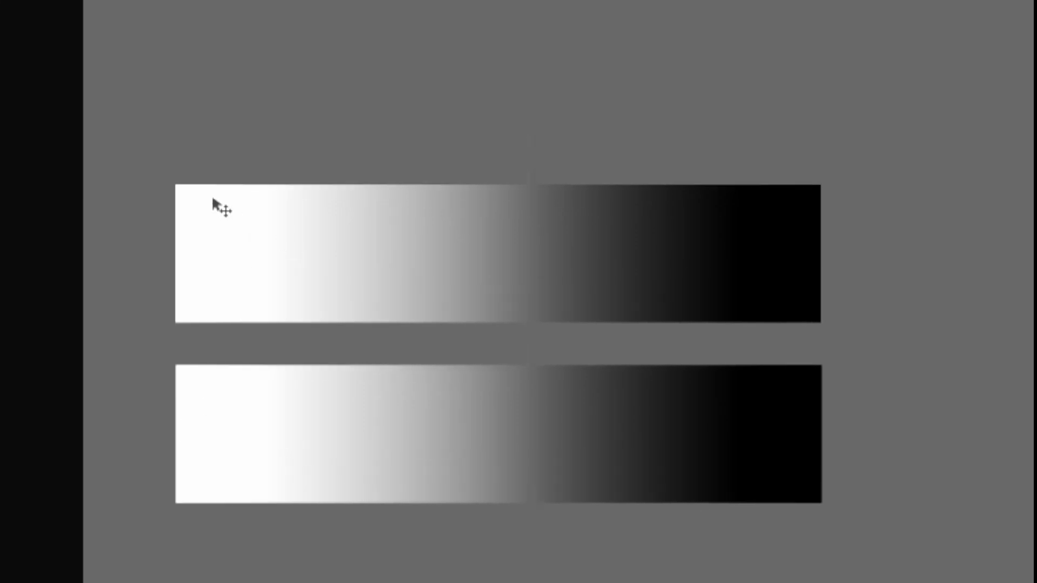
key("shift")
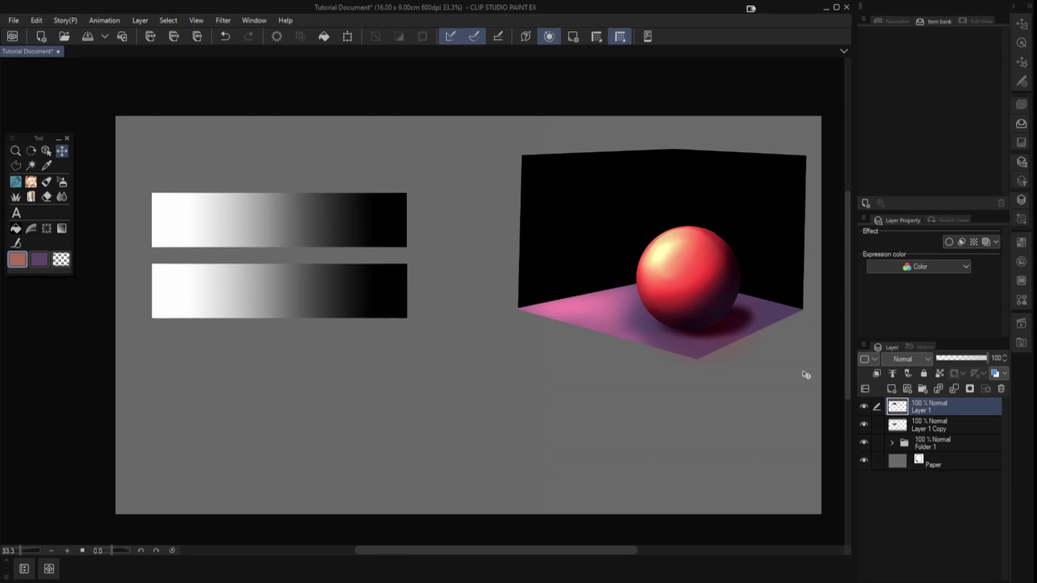
Step: Add a gradient map correction layer above Layer 1 Copy with the default gradient and clip it to the layer below
left_click(940, 429)
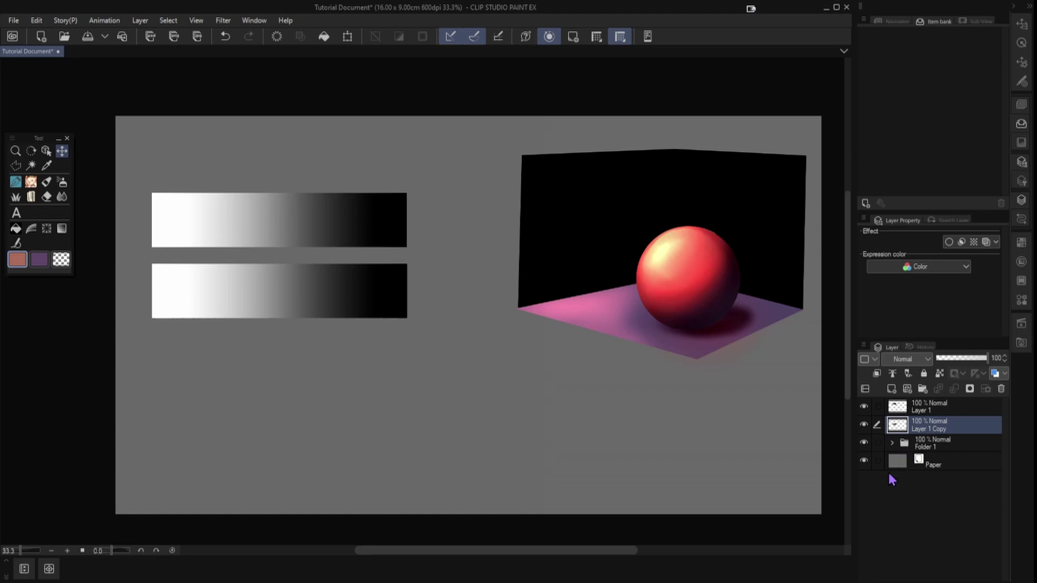
key("shift")
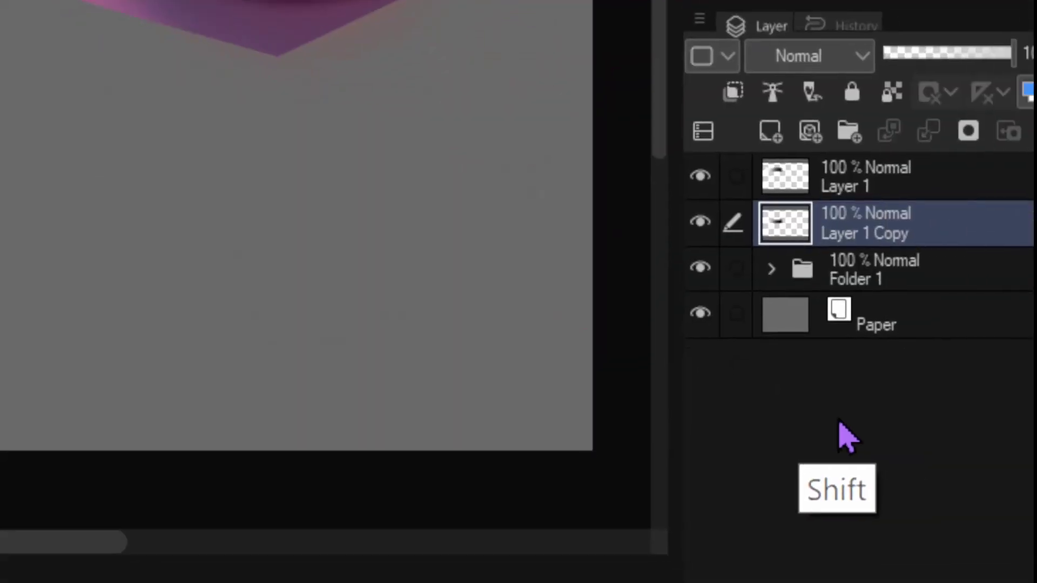
right_click(899, 457)
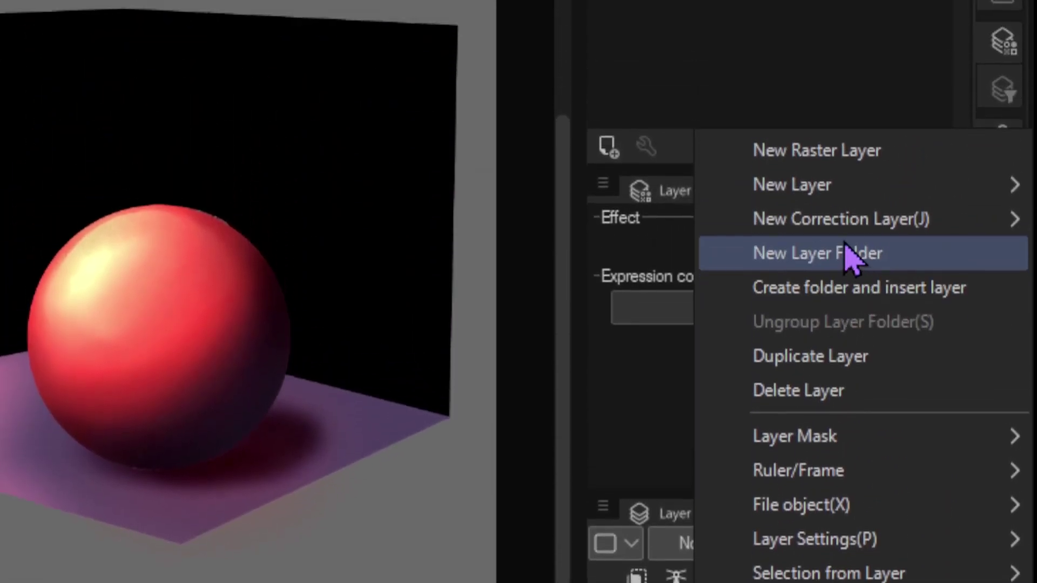
mouse_move(786, 255)
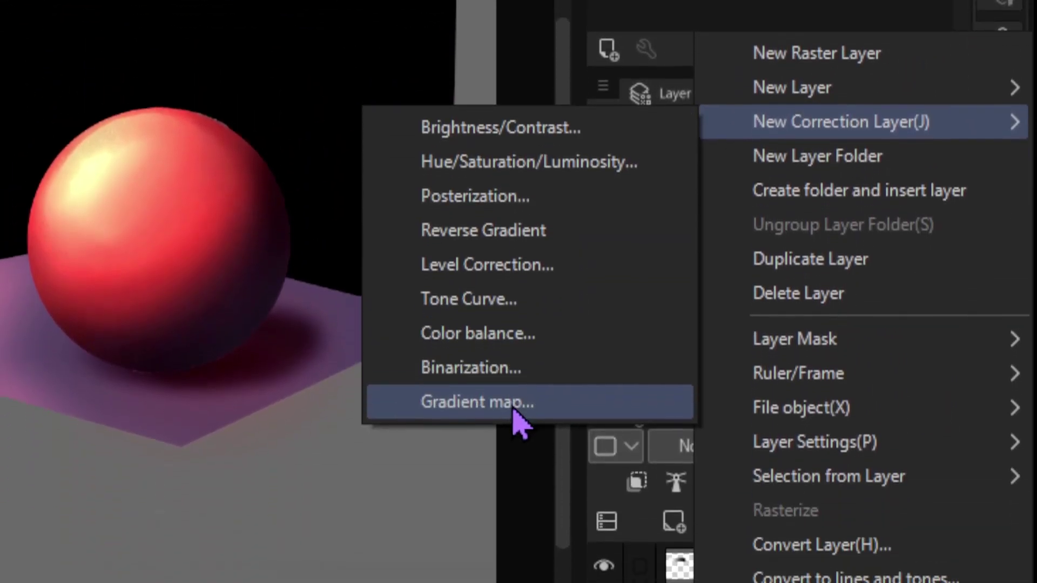
left_click(514, 404)
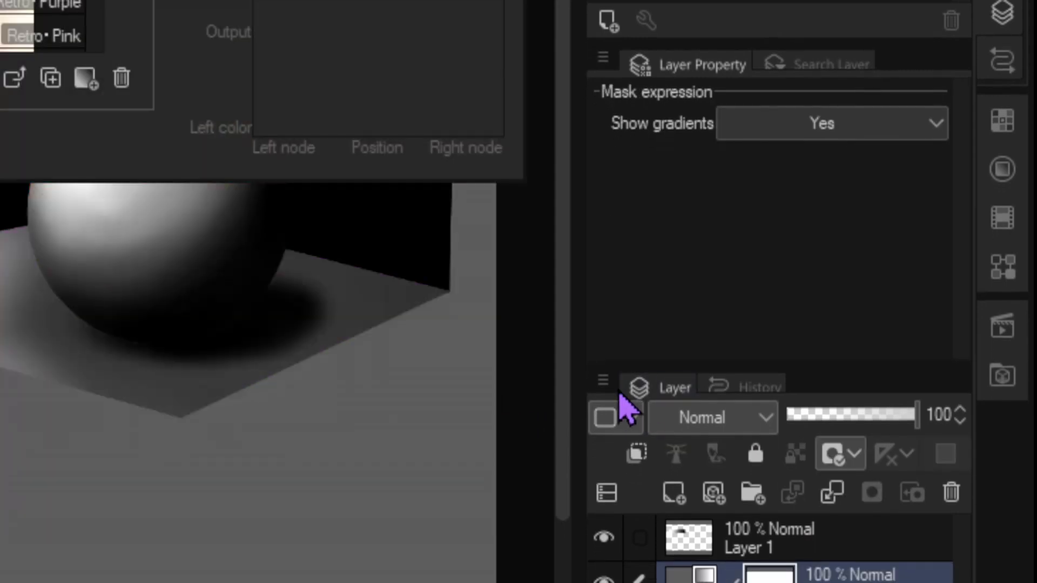
key("shift")
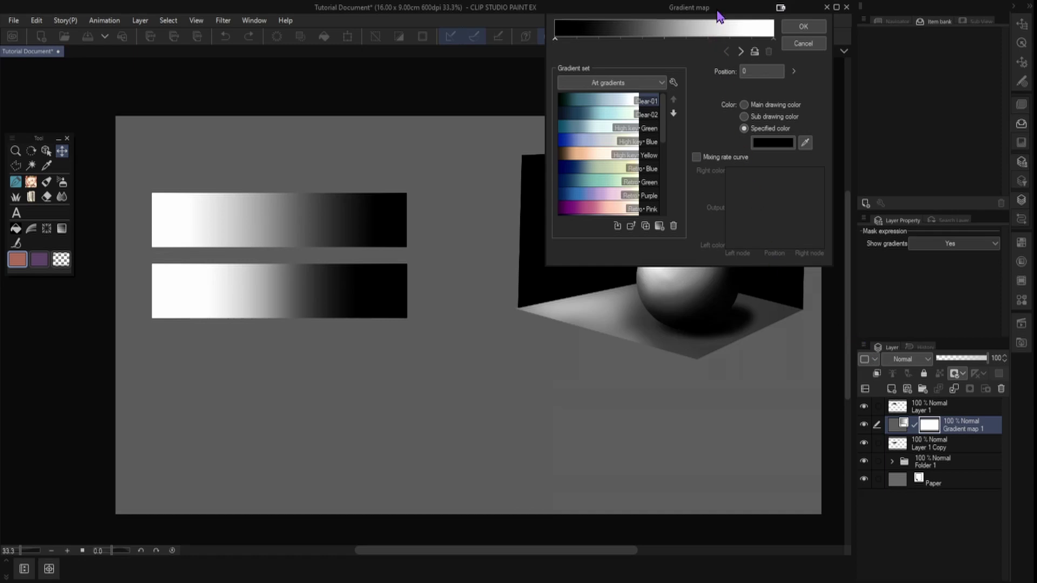
left_click_drag(720, 17, 628, 227)
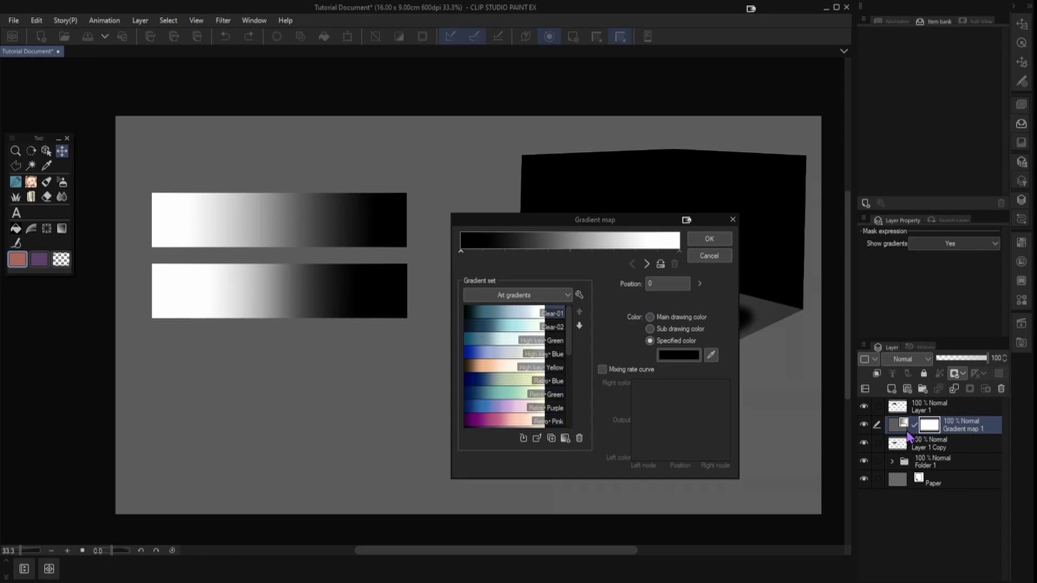
left_click(705, 239)
left_click(876, 373)
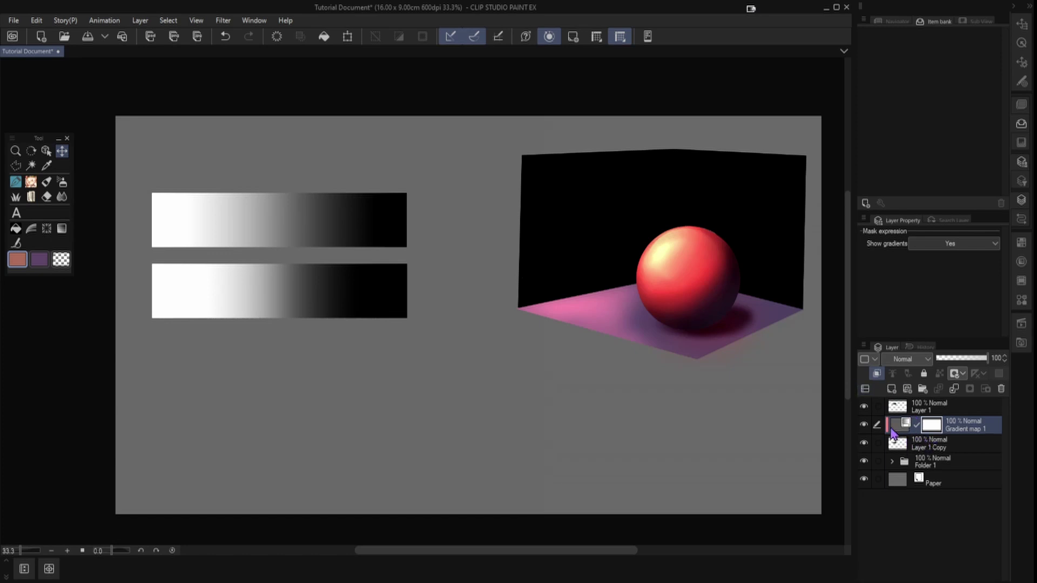
Step: Try the Clear-02 preset on the clipped gradient map, and switch it to the Rainbow gradient from the Effect set
double_click(898, 424)
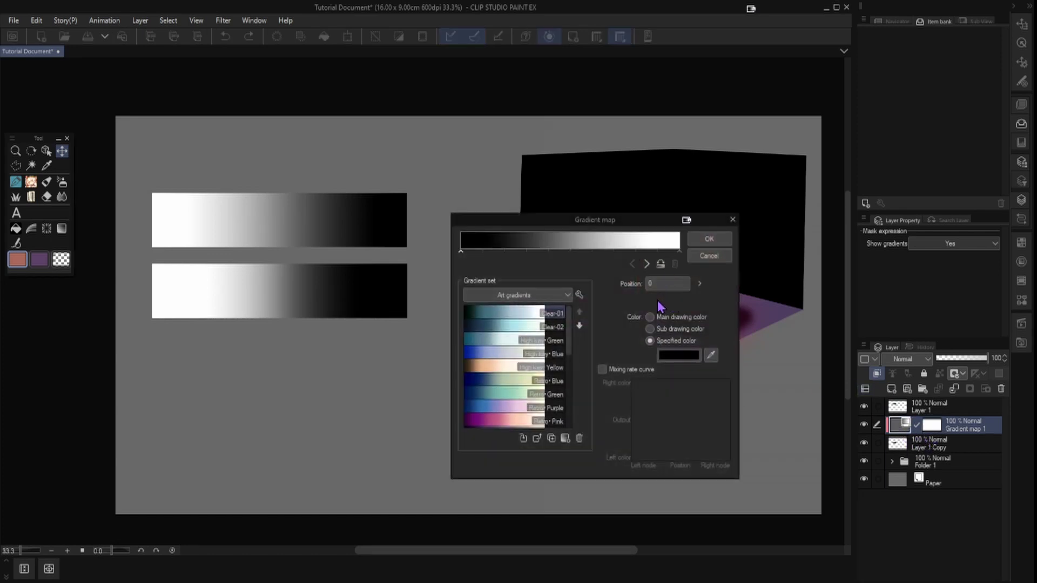
left_click(515, 326)
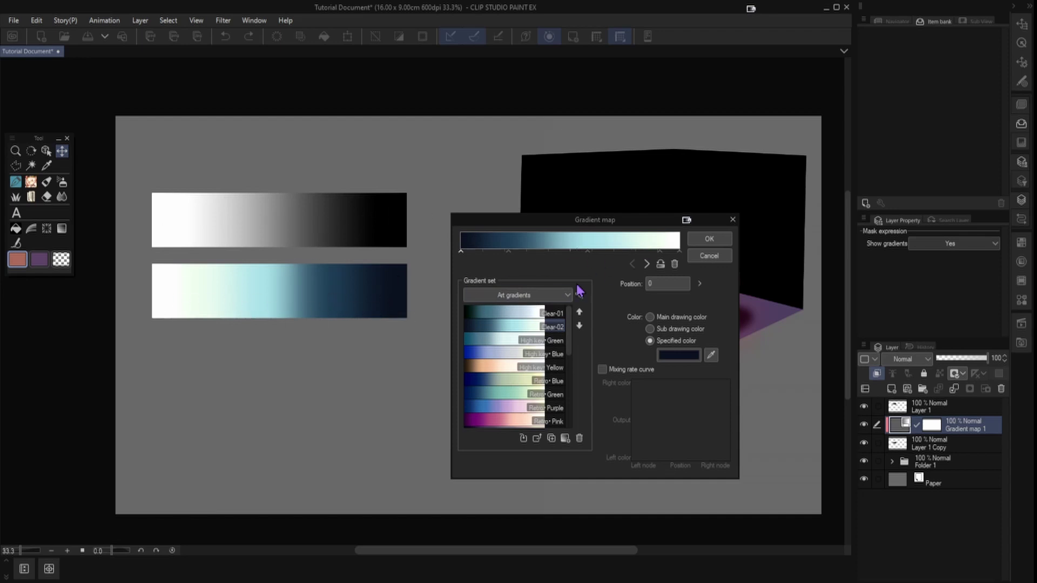
left_click(532, 299)
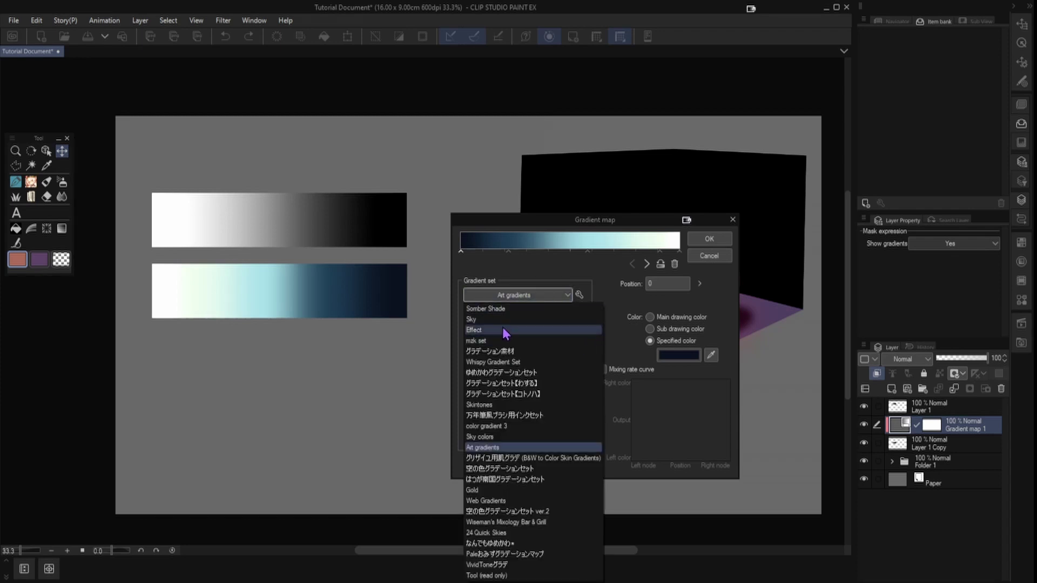
key("Escape")
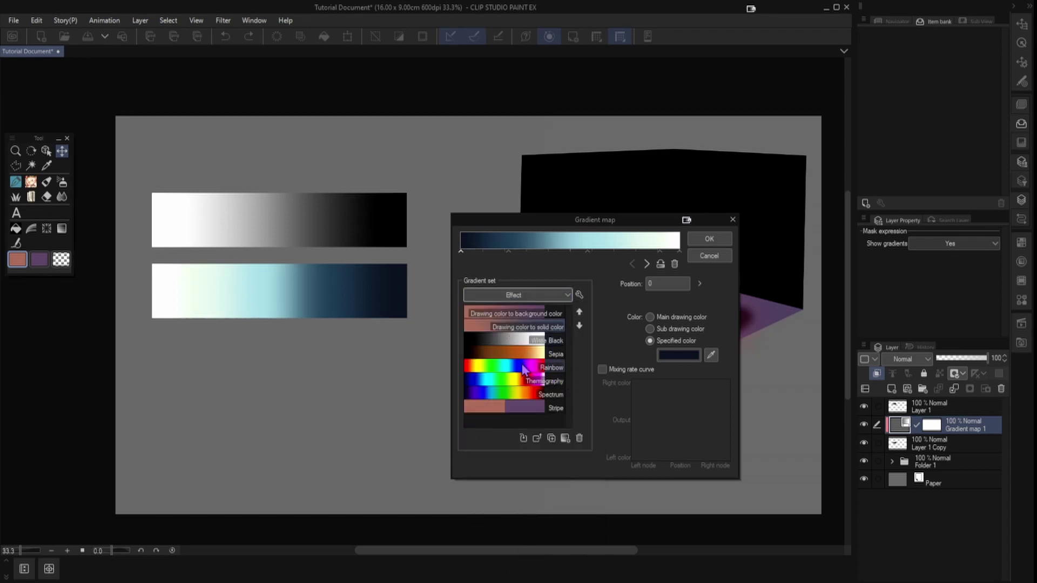
left_click(520, 367)
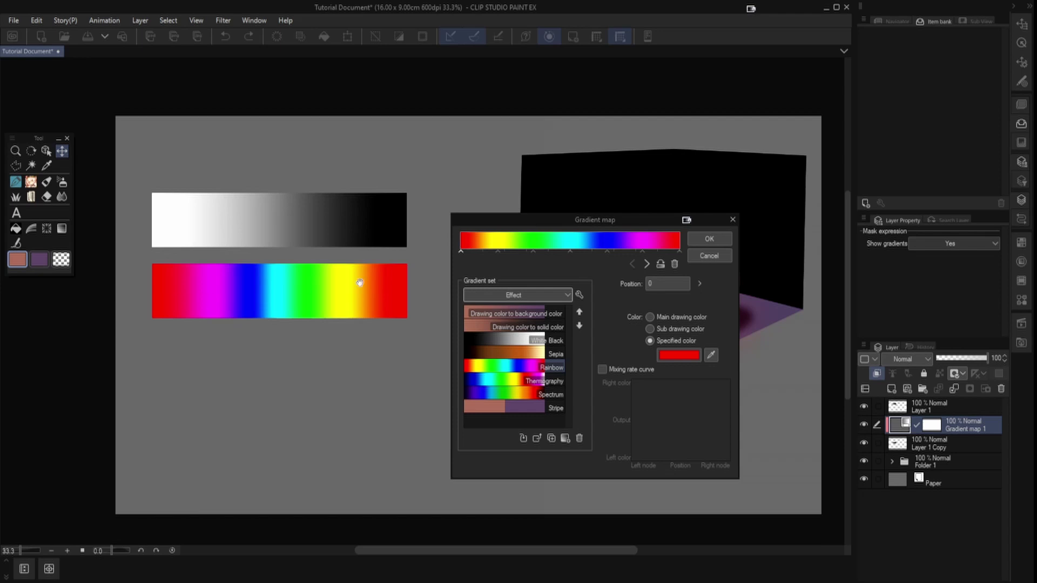
Step: Recolour the rainbow gradient's green node at position 33 to purple 8B00FF and apply the edited gradient map
left_click(679, 251)
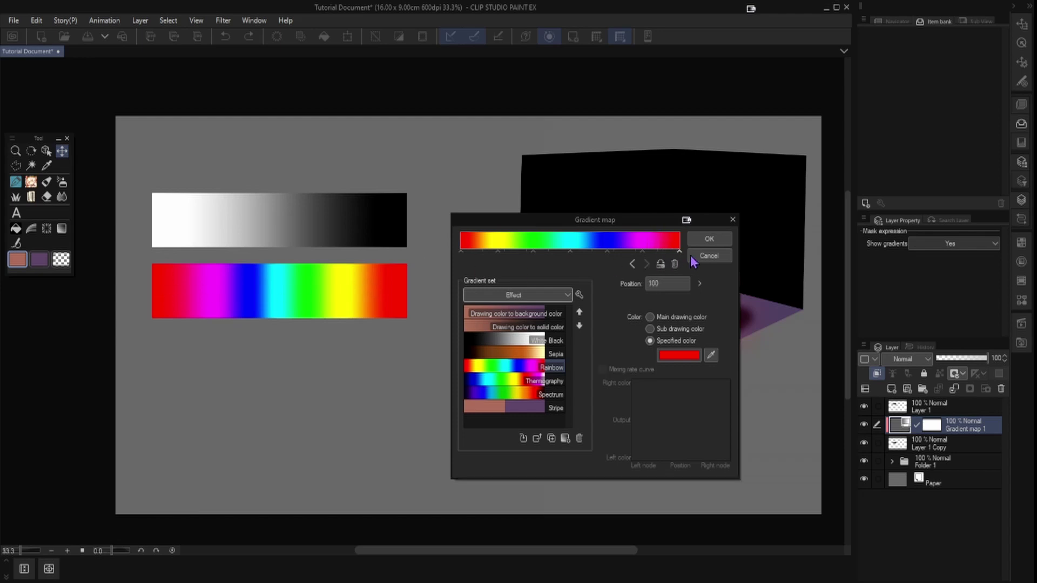
left_click(461, 252)
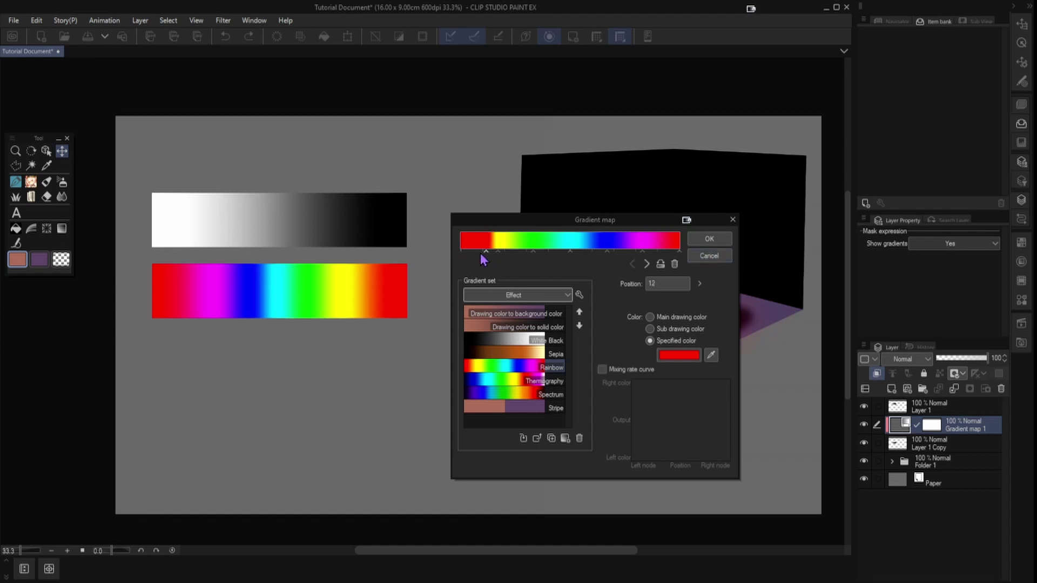
left_click(533, 251)
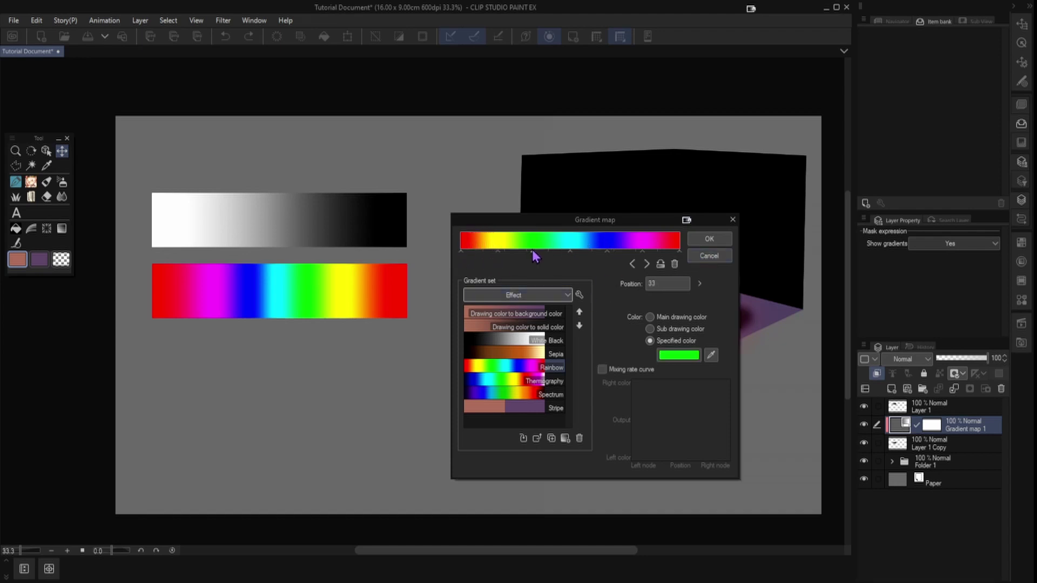
left_click(679, 355)
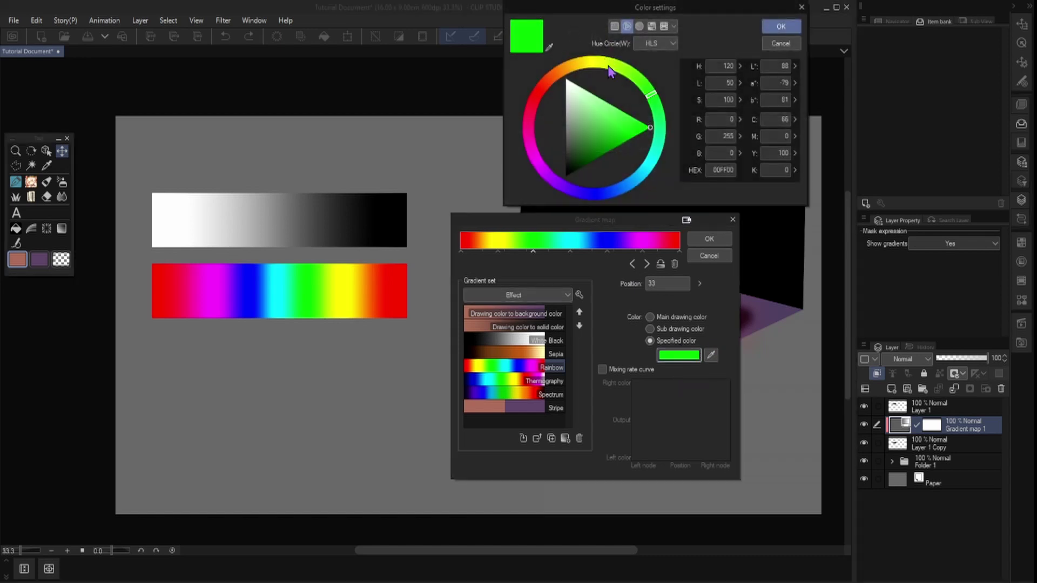
left_click(560, 185)
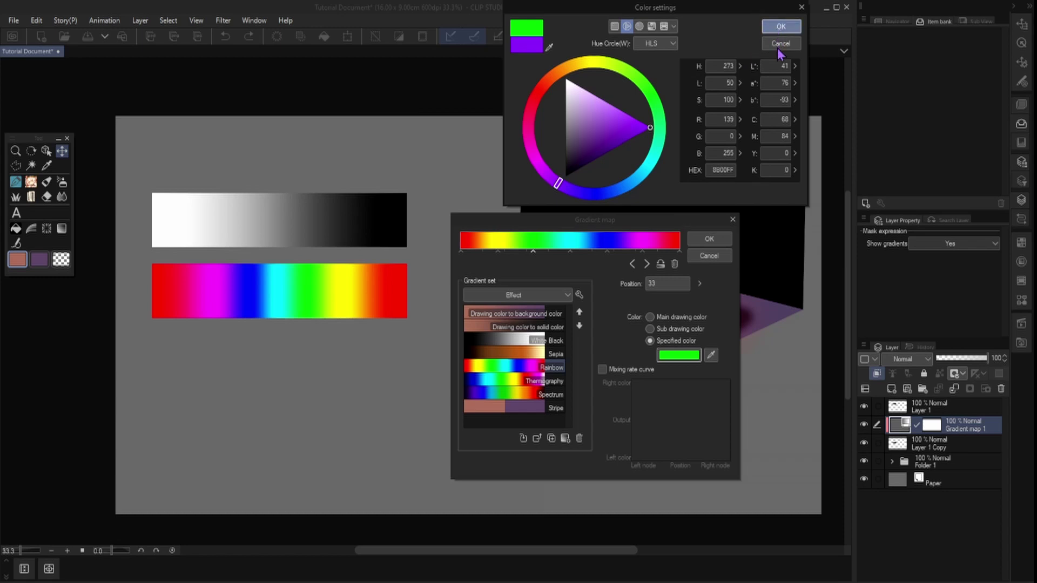
left_click(781, 26)
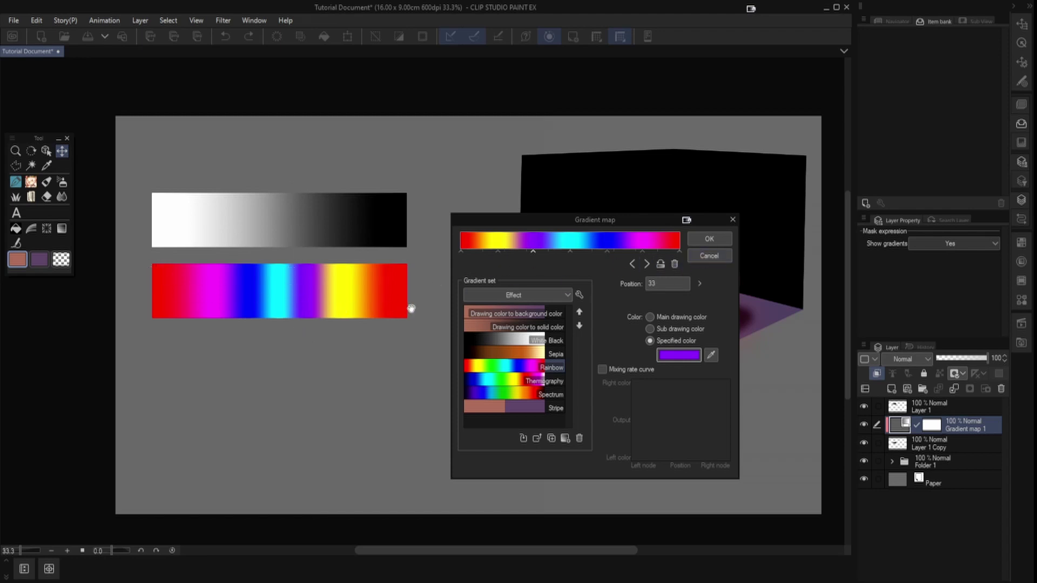
left_click(724, 243)
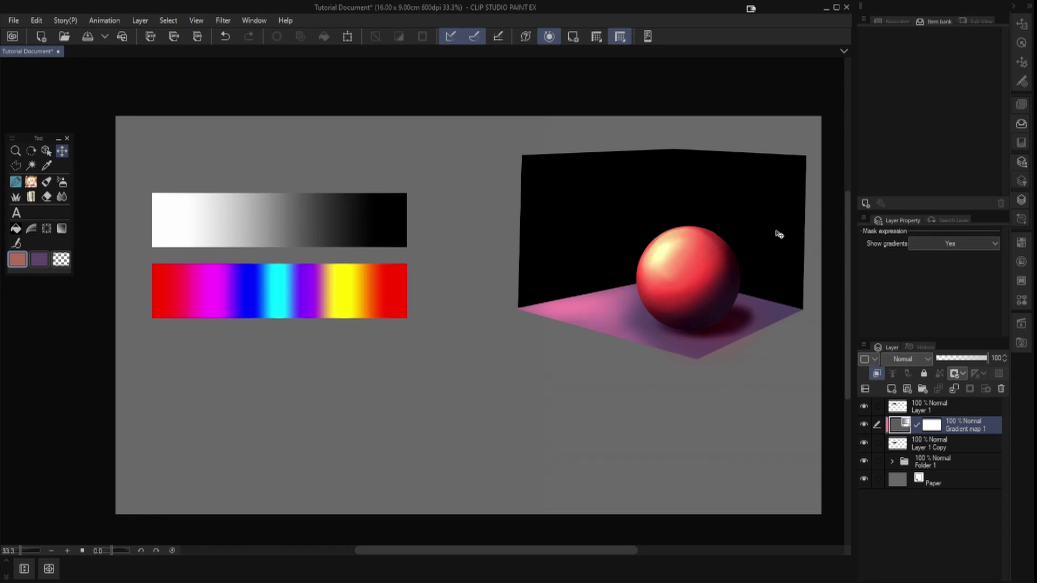
Step: Add a gradient map correction layer above Folder 1 with the default gradient and clip it to the folder
key("shift")
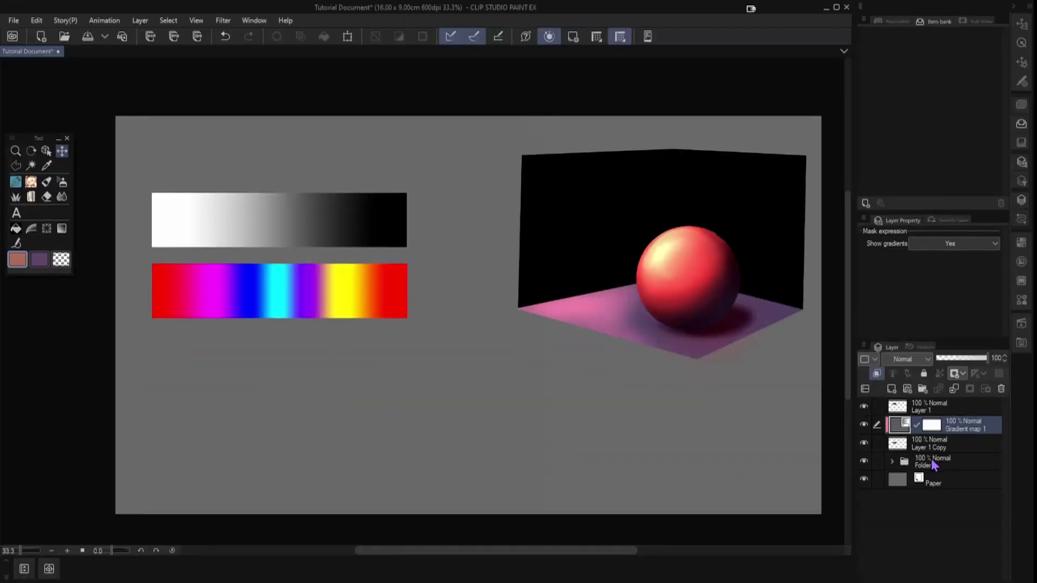
left_click(934, 466)
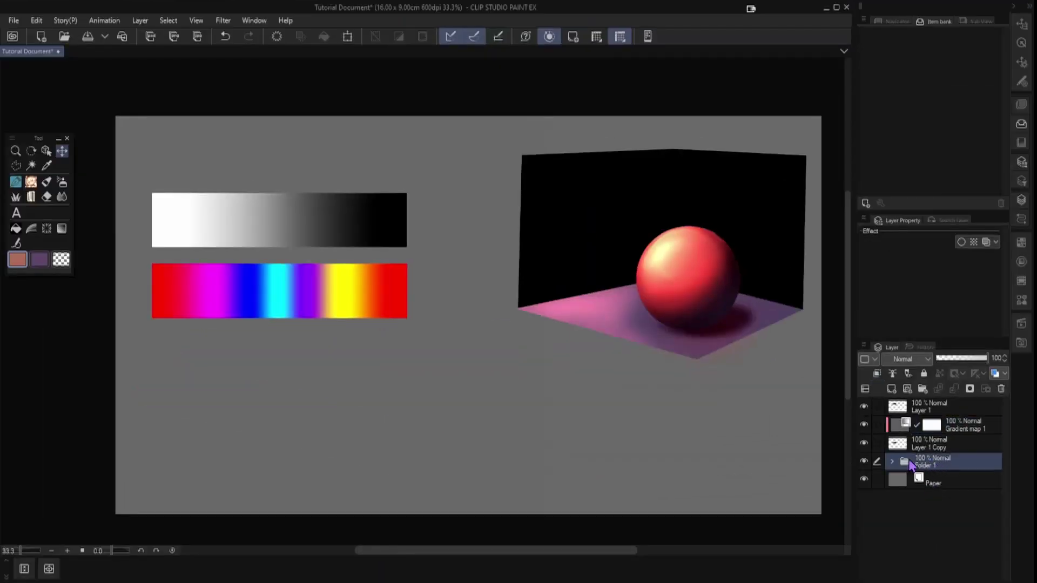
left_click(864, 462)
left_click(865, 462)
right_click(965, 462)
mouse_move(980, 317)
key("shift")
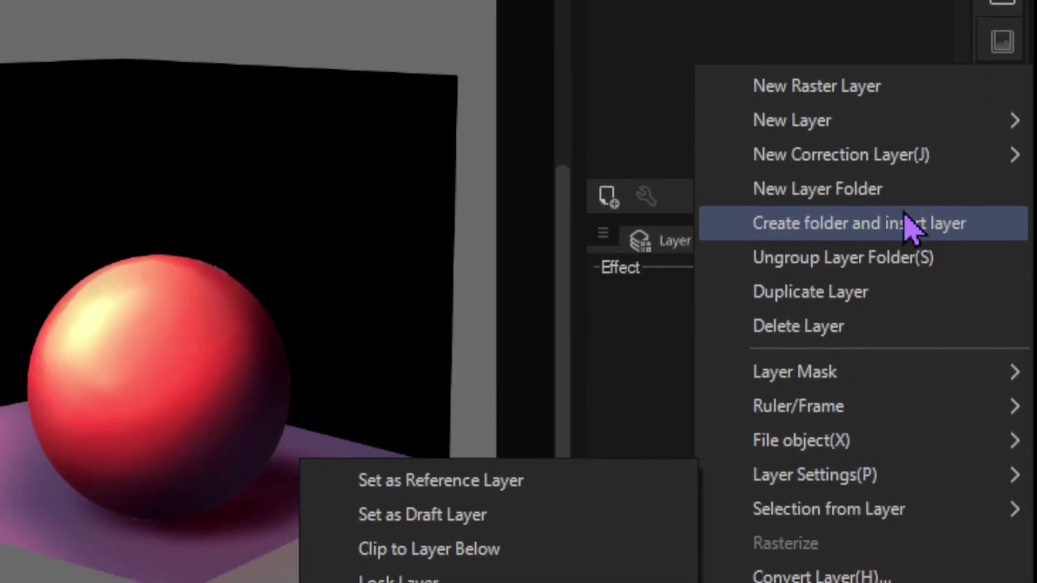
mouse_move(909, 160)
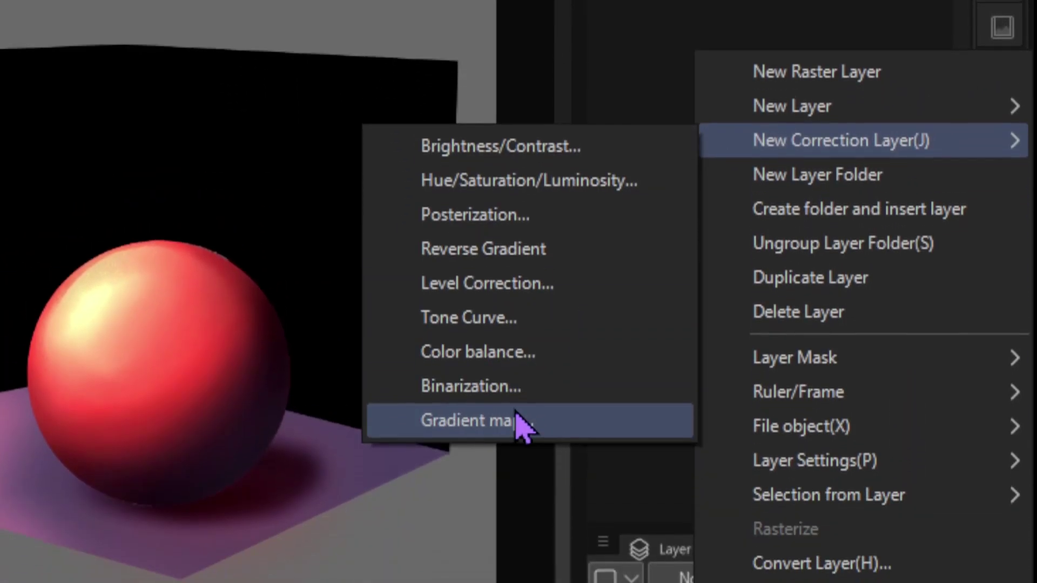
left_click(518, 424)
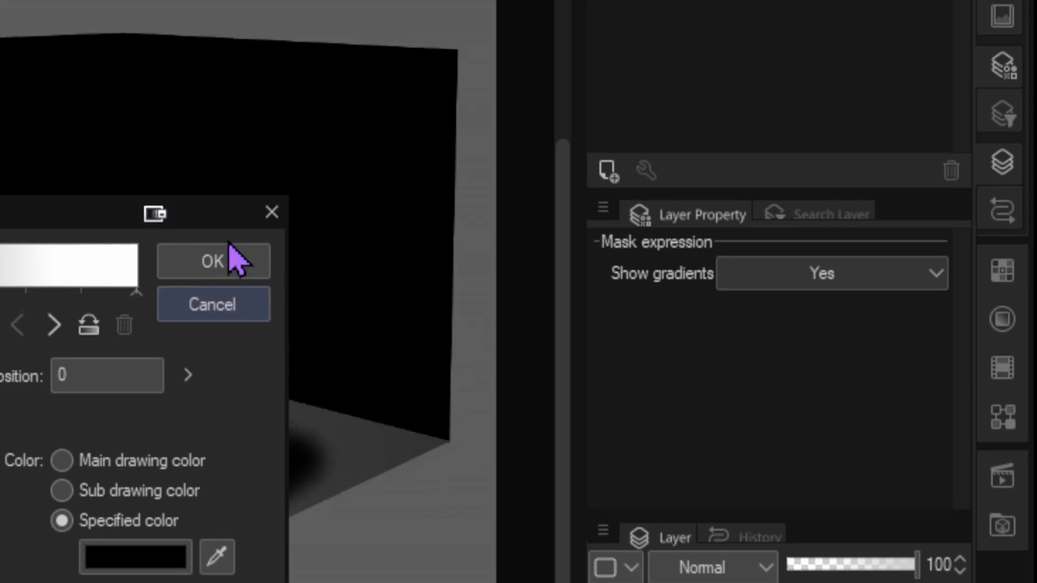
left_click(219, 262)
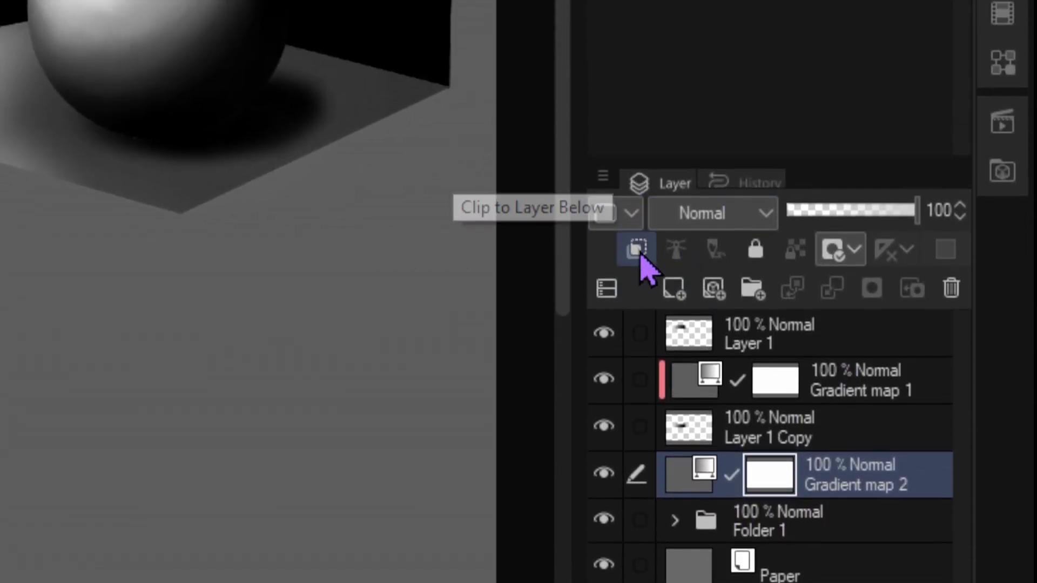
left_click(643, 254)
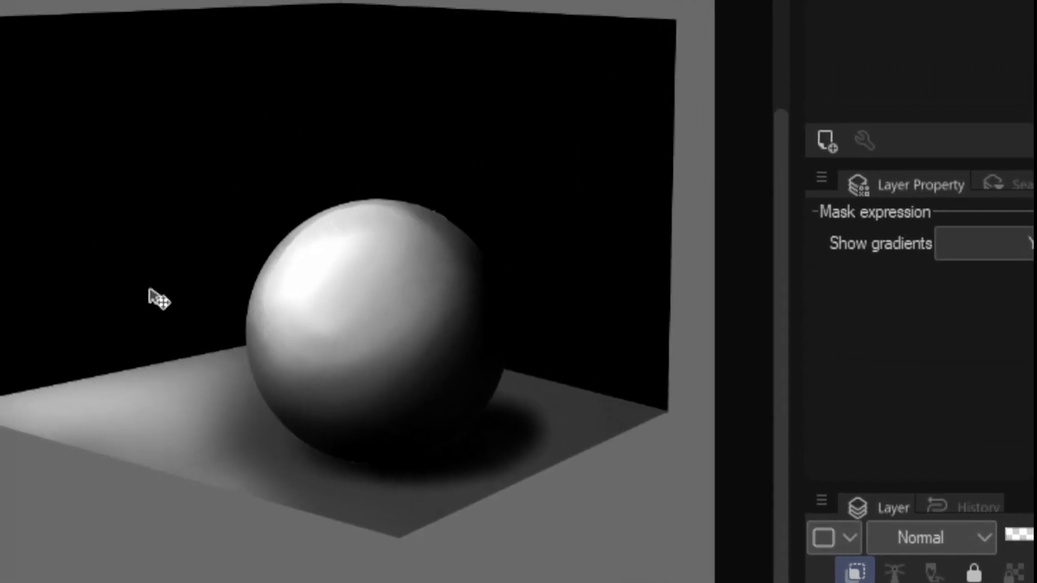
key("shift")
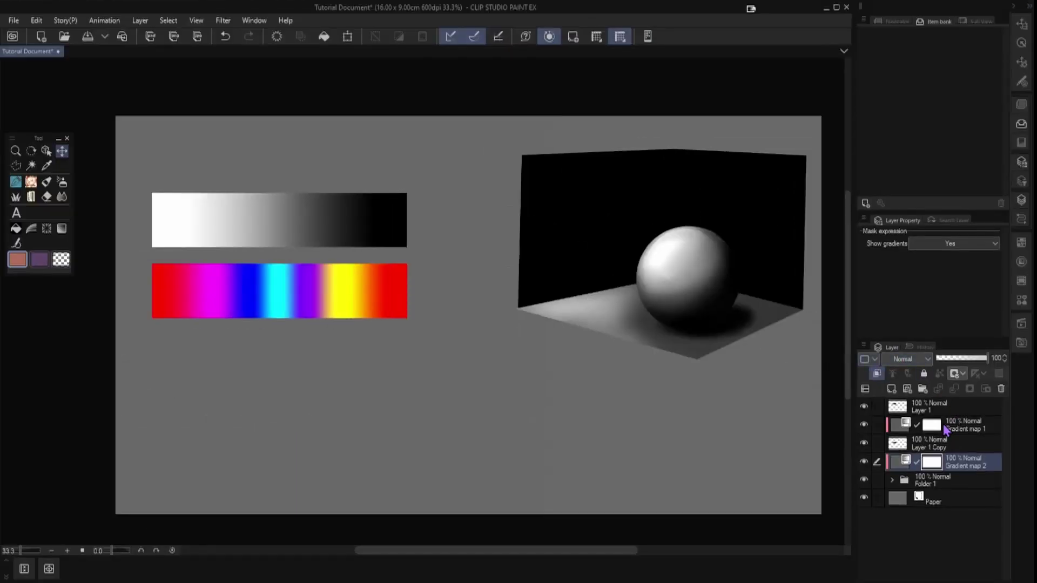
Step: Apply the Night Sky gradient from the Sky set to the gradient map above Folder 1
double_click(911, 462)
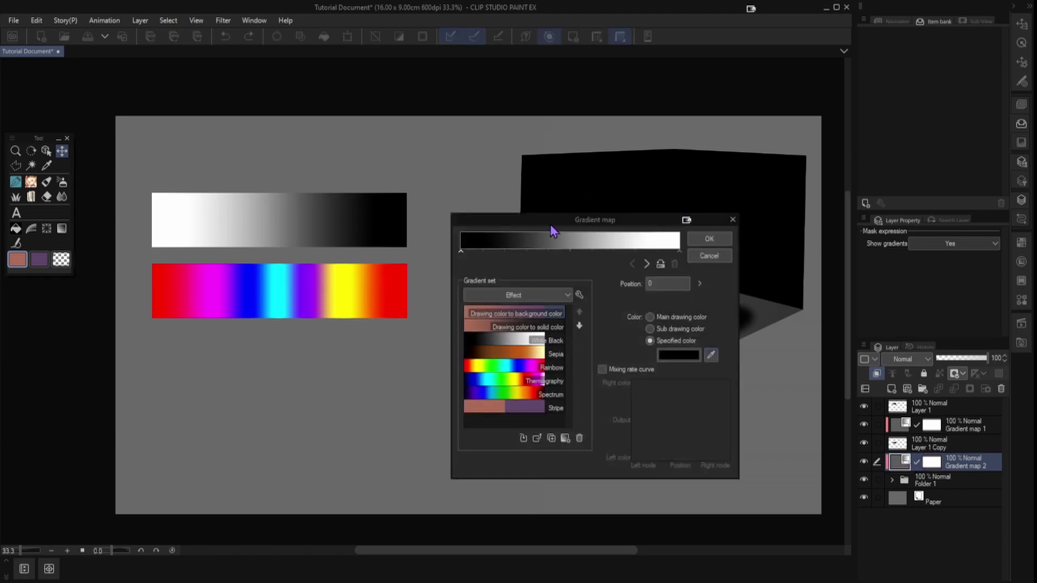
left_click(544, 296)
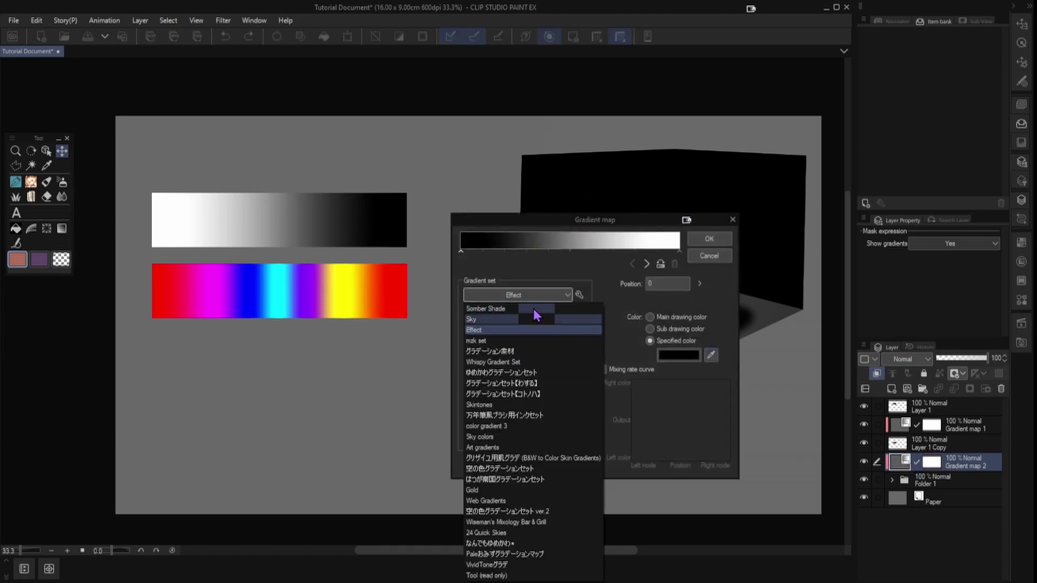
left_click(501, 320)
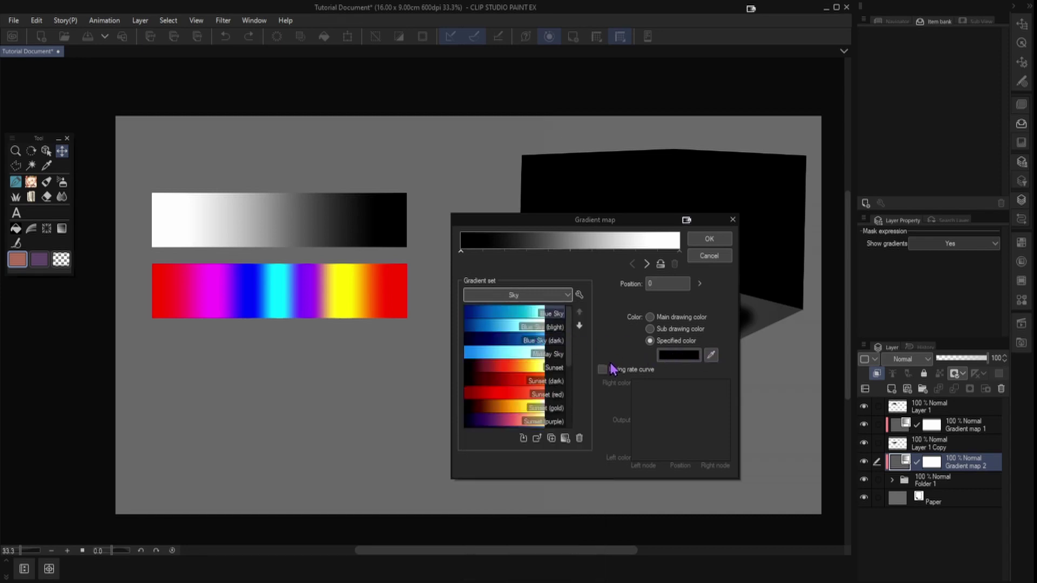
left_click_drag(575, 338, 578, 378)
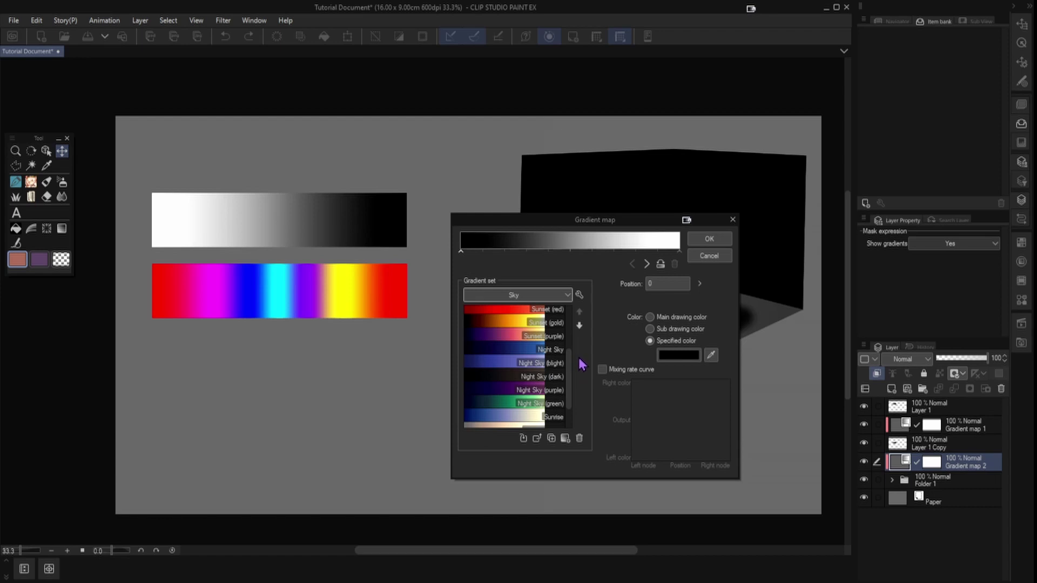
left_click(527, 352)
left_click(711, 238)
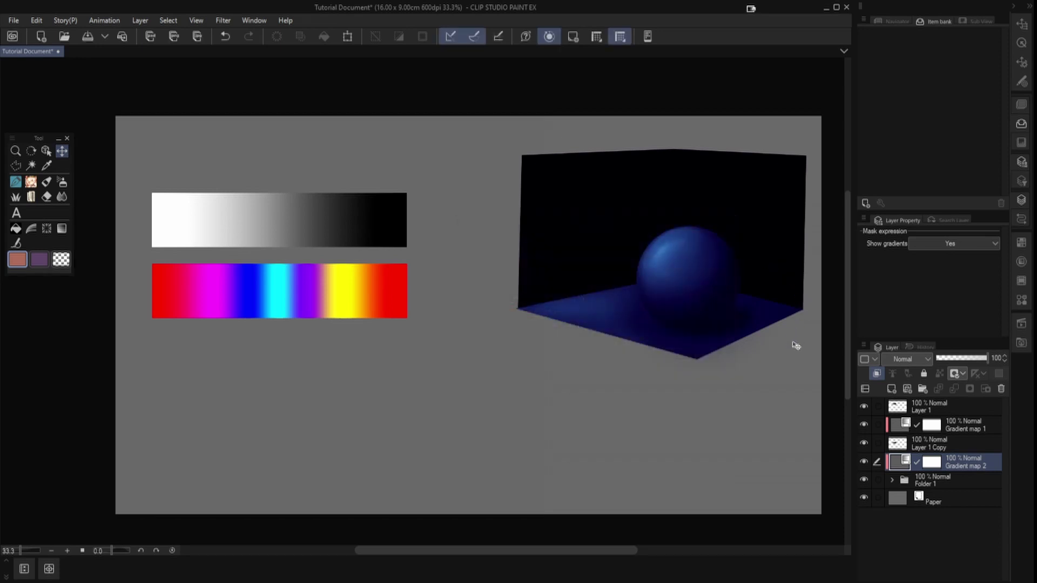
Step: Try the Soft light and Color dodge blending modes on the gradient map above Folder 1, and return it to Soft light
left_click(926, 360)
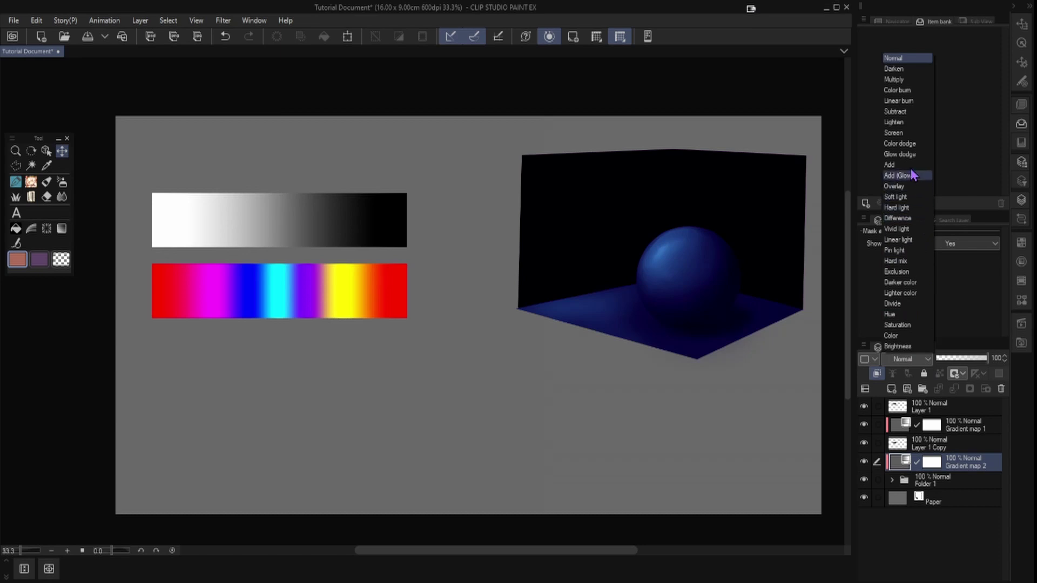
left_click(913, 199)
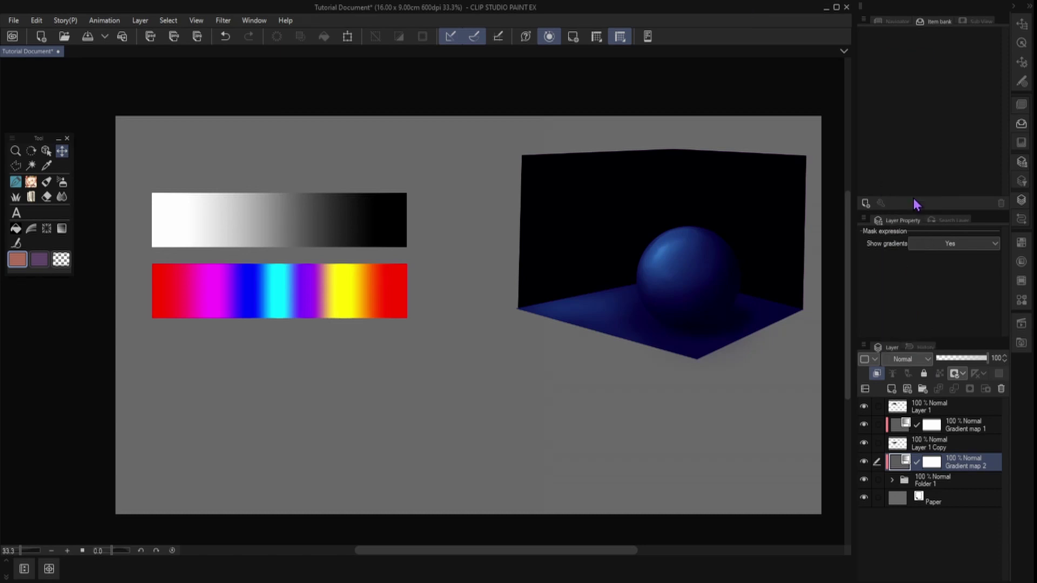
left_click(911, 362)
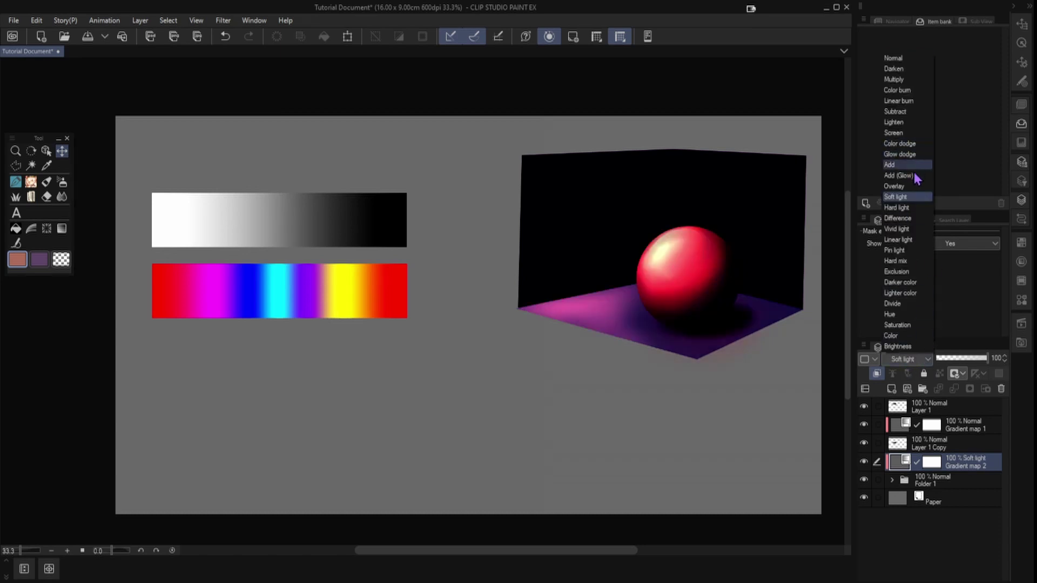
left_click(912, 144)
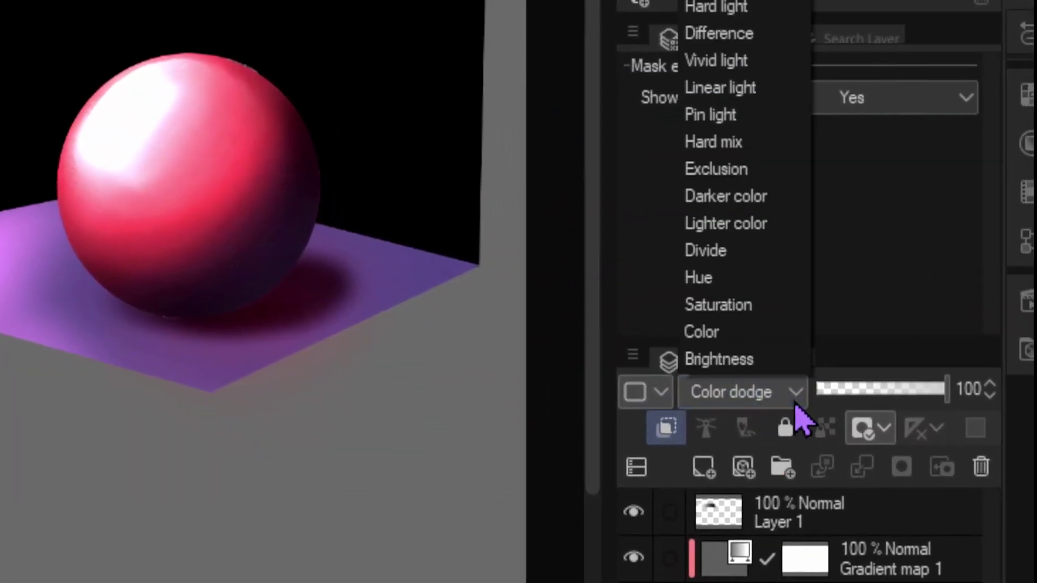
left_click(805, 399)
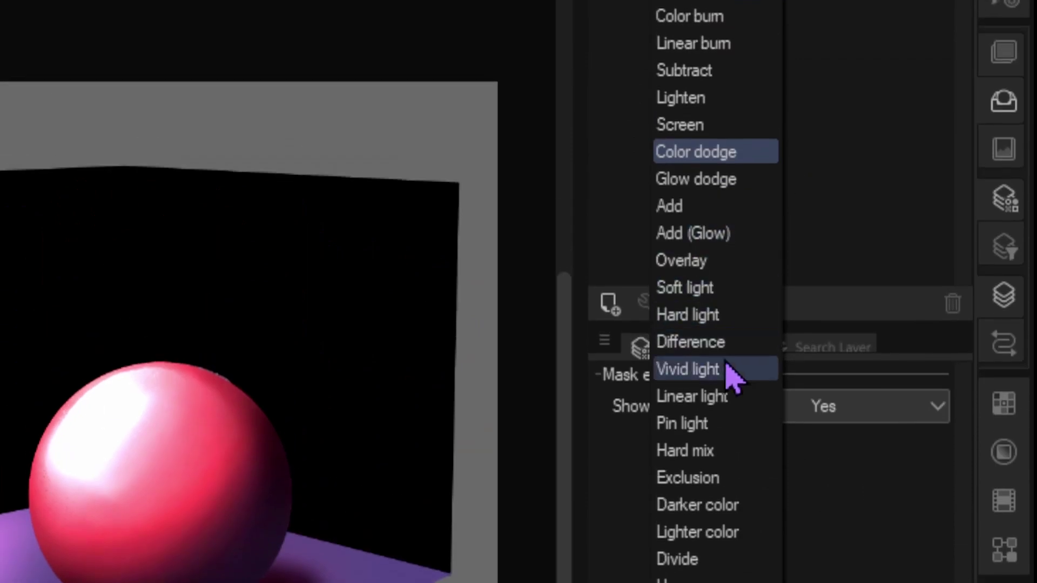
left_click(739, 296)
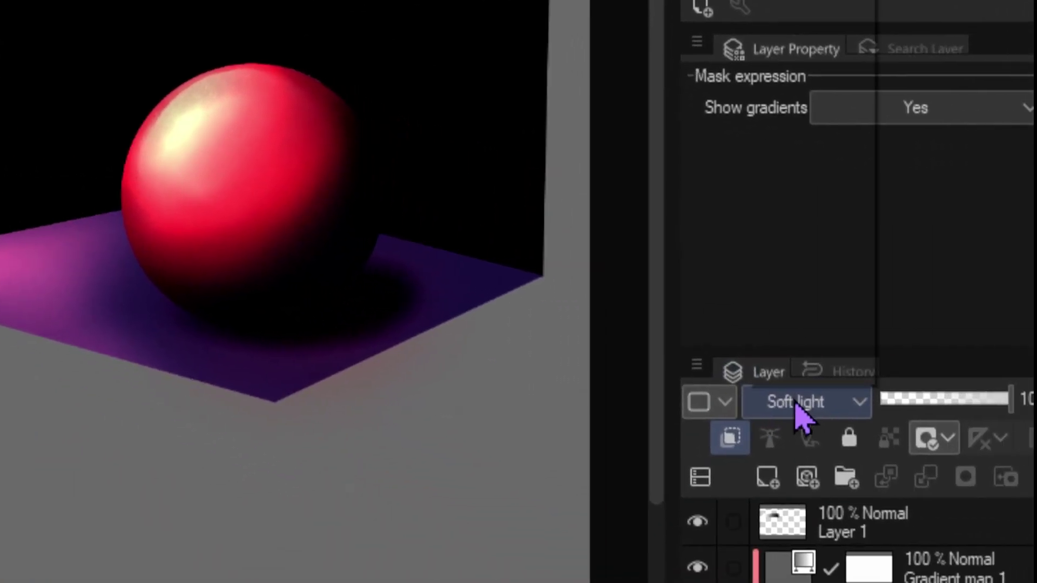
Step: Set the blending mode of the gradient map above Folder 1 to Overlay and its opacity to 54%
left_click(850, 447)
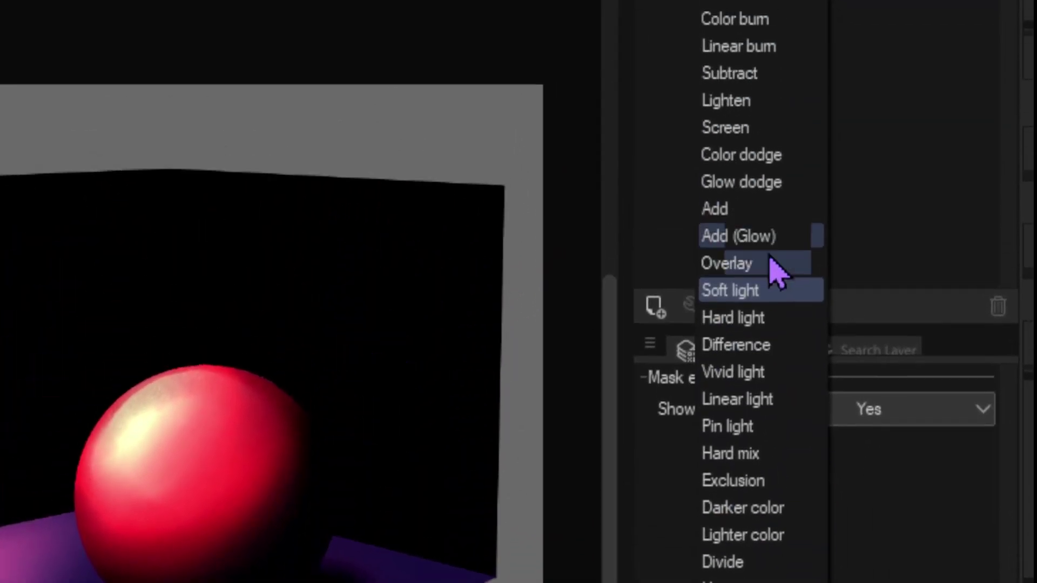
left_click(775, 77)
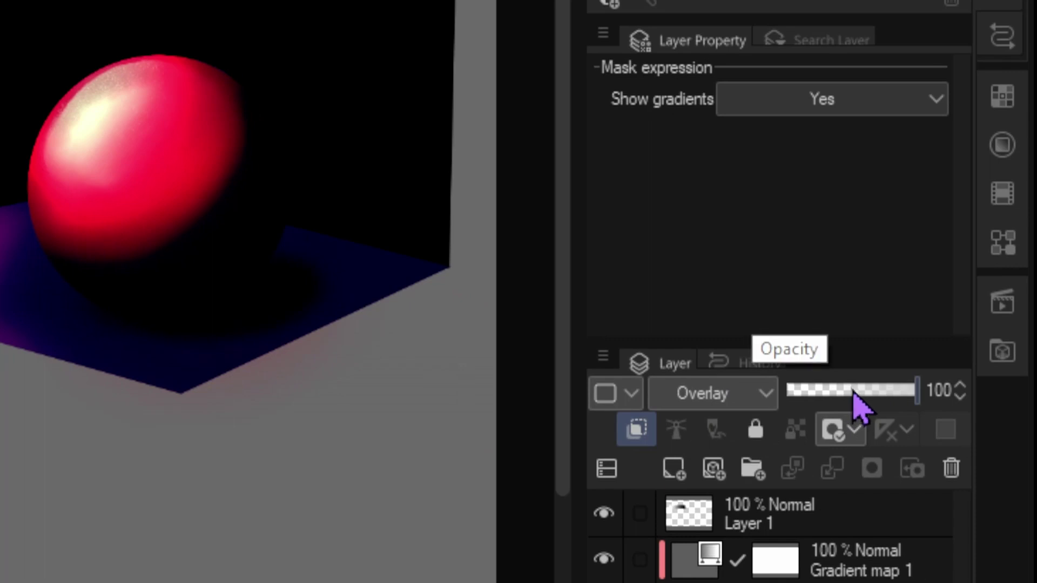
left_click(852, 394)
left_click_drag(852, 406, 859, 416)
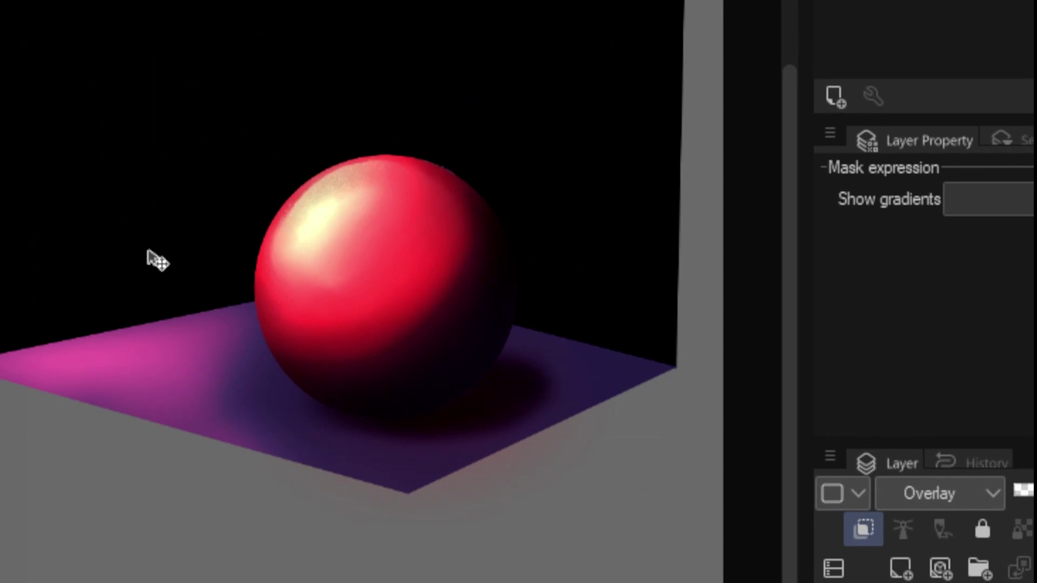
Step: Toggle the visibility of the gradient map above Folder 1 to compare the sphere scene with and without it
key("shift")
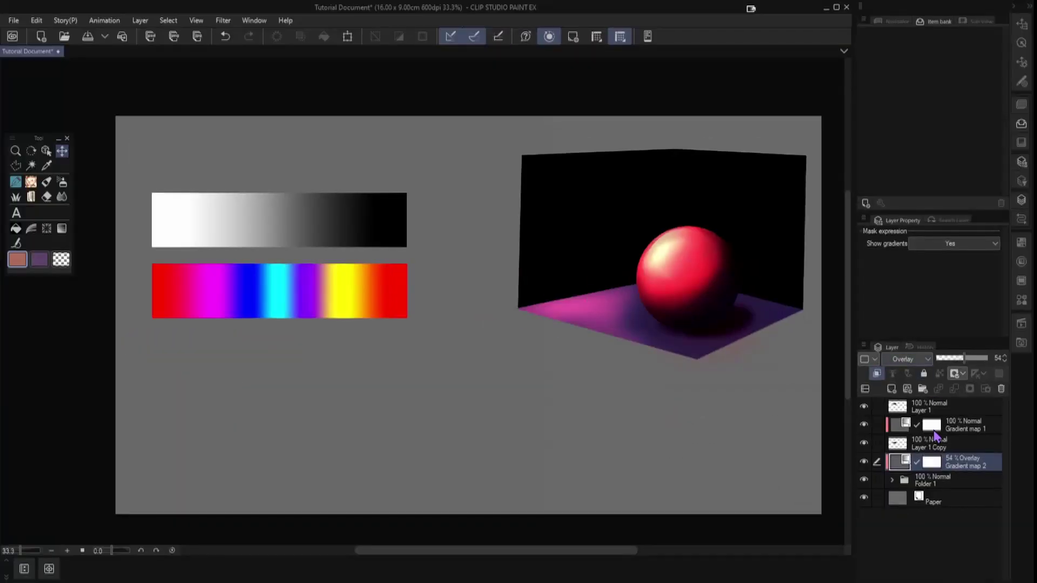
left_click(865, 463)
left_click(865, 464)
left_click(865, 464)
left_click(865, 464)
Step: Apply the Sunset gradient from the Sky set to the gradient map above Folder 1 and check the scene without it
double_click(902, 462)
left_click_drag(571, 352, 576, 372)
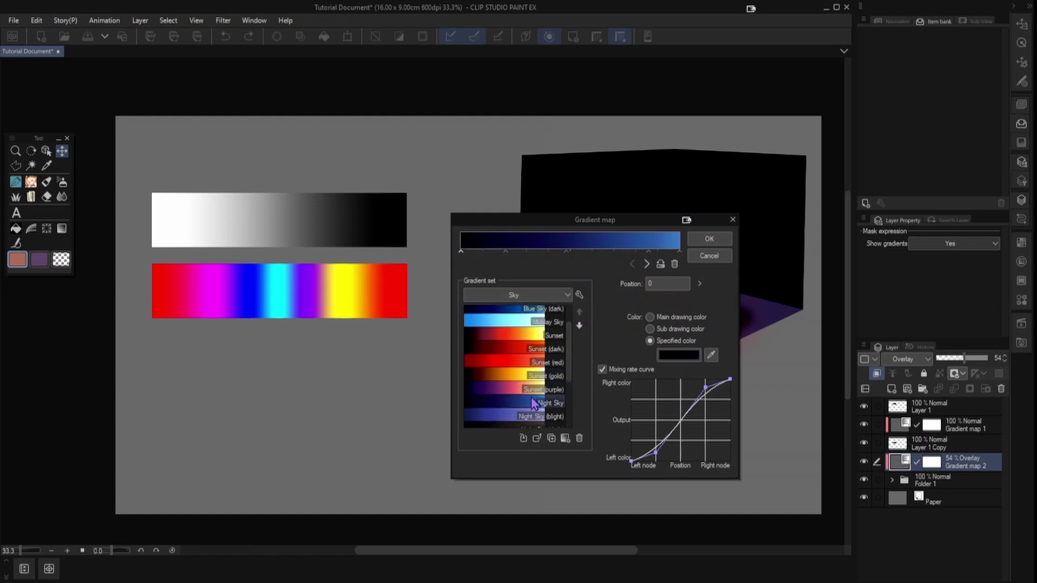
left_click(514, 336)
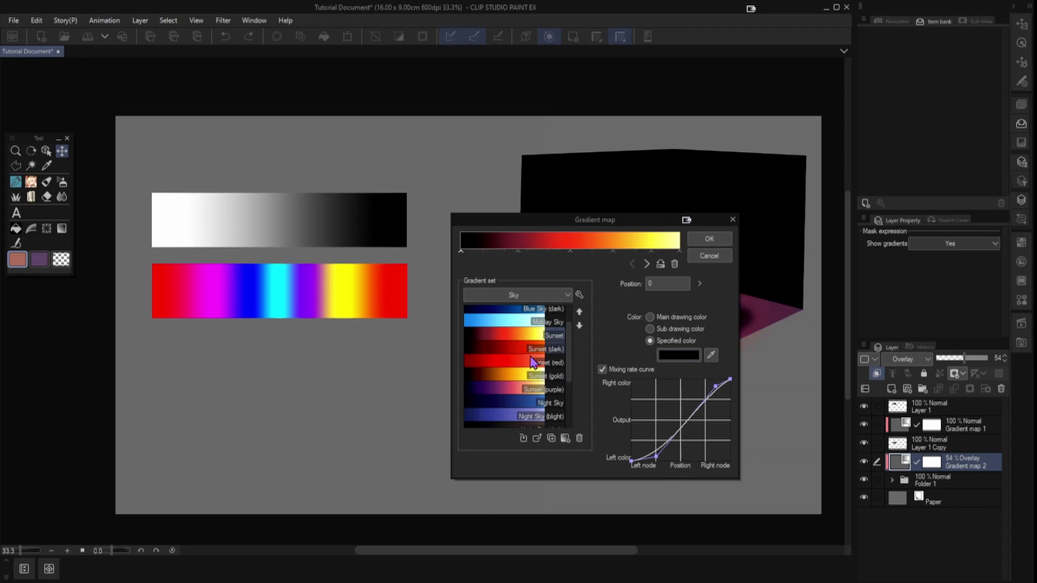
left_click(710, 256)
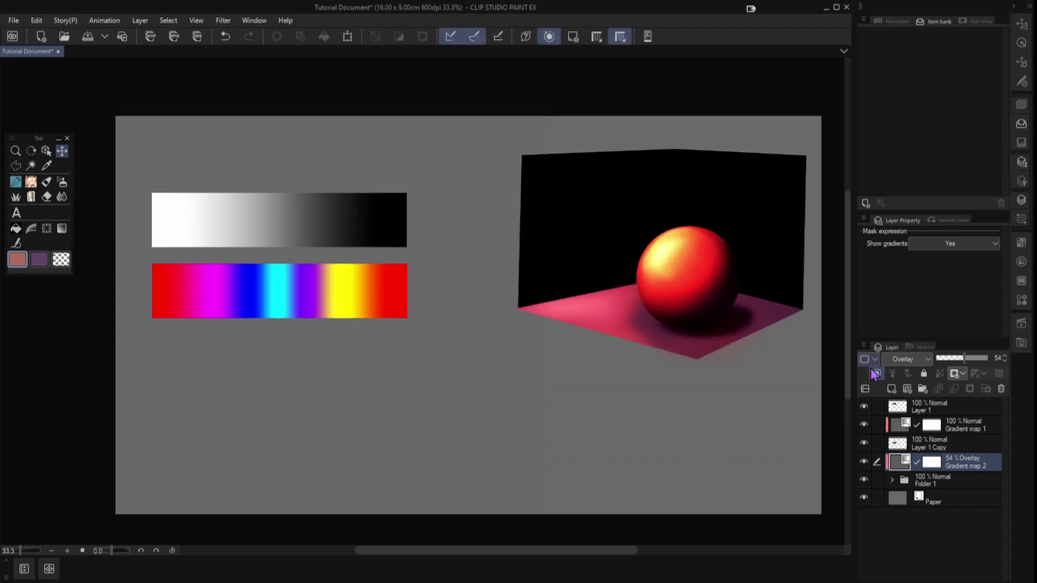
left_click(864, 463)
Step: Switch the gradient map above Folder 1 to the Night Sky (green) gradient and set its opacity to 64%
double_click(901, 463)
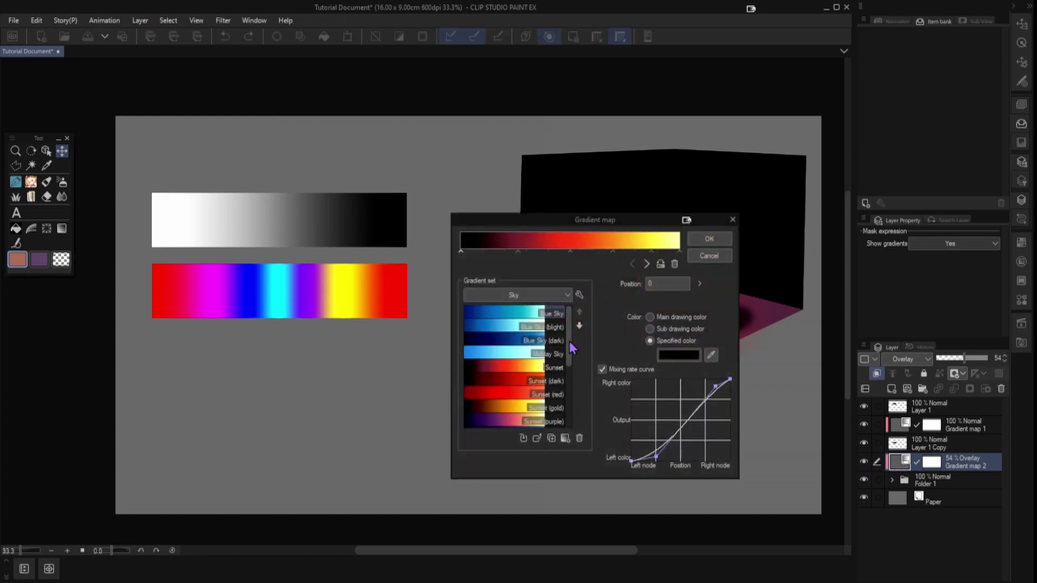
left_click_drag(573, 343, 572, 414)
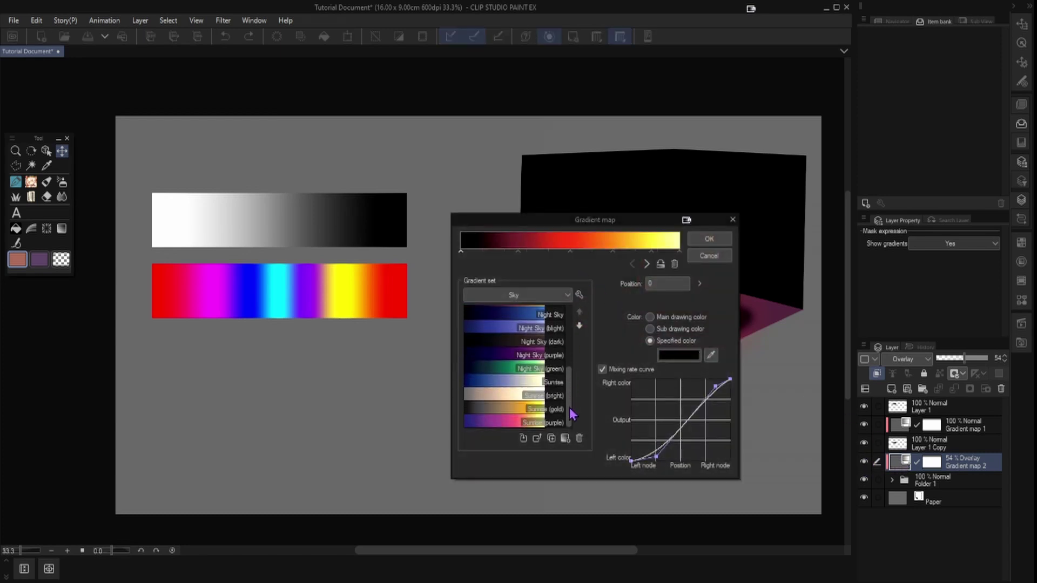
left_click(510, 369)
key("Escape")
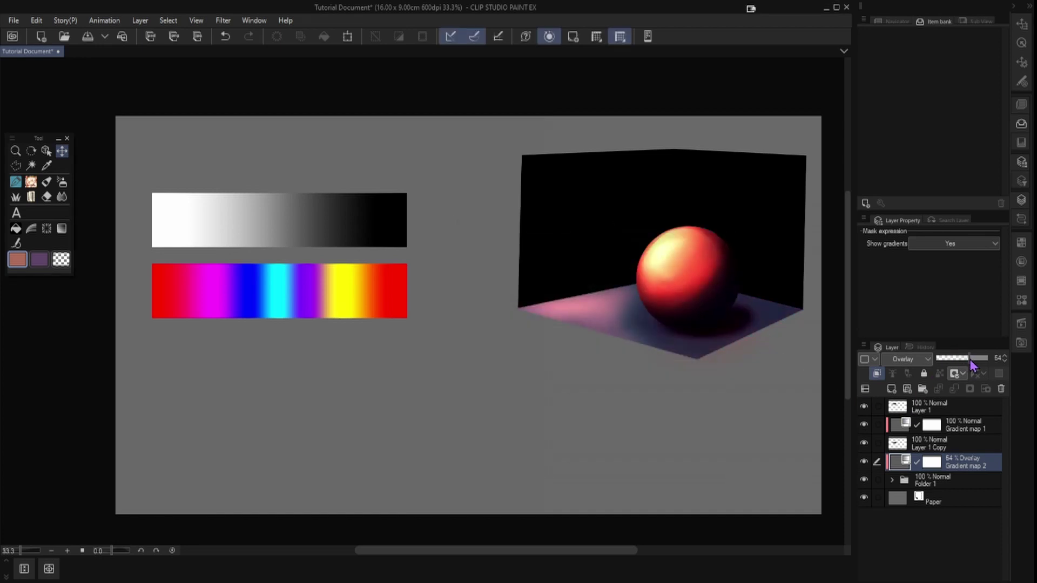
Step: Try Soft light on the gradient map above Folder 1, set its blending mode to Normal and its opacity to 54%
left_click(921, 359)
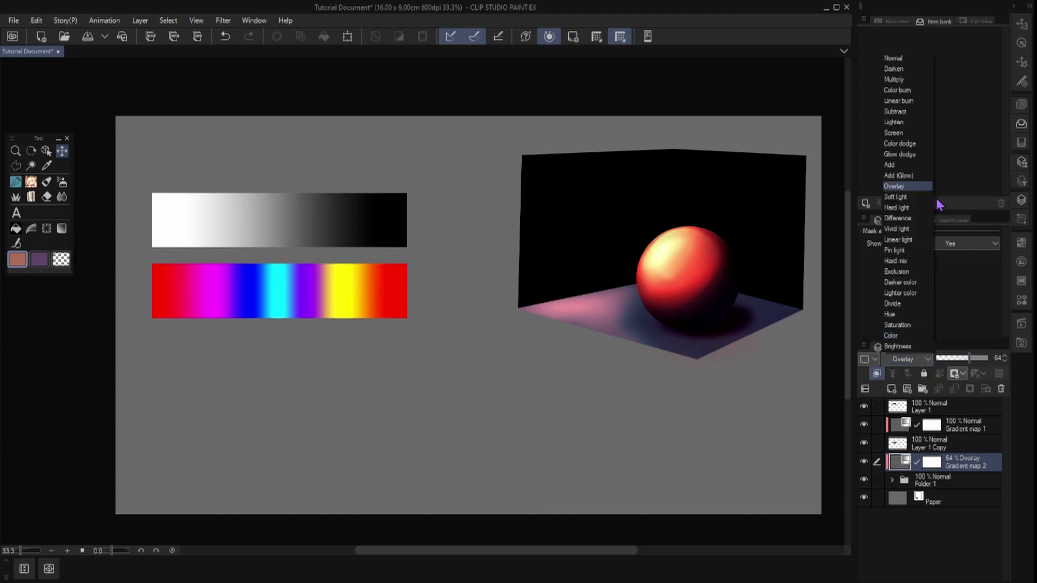
left_click(896, 197)
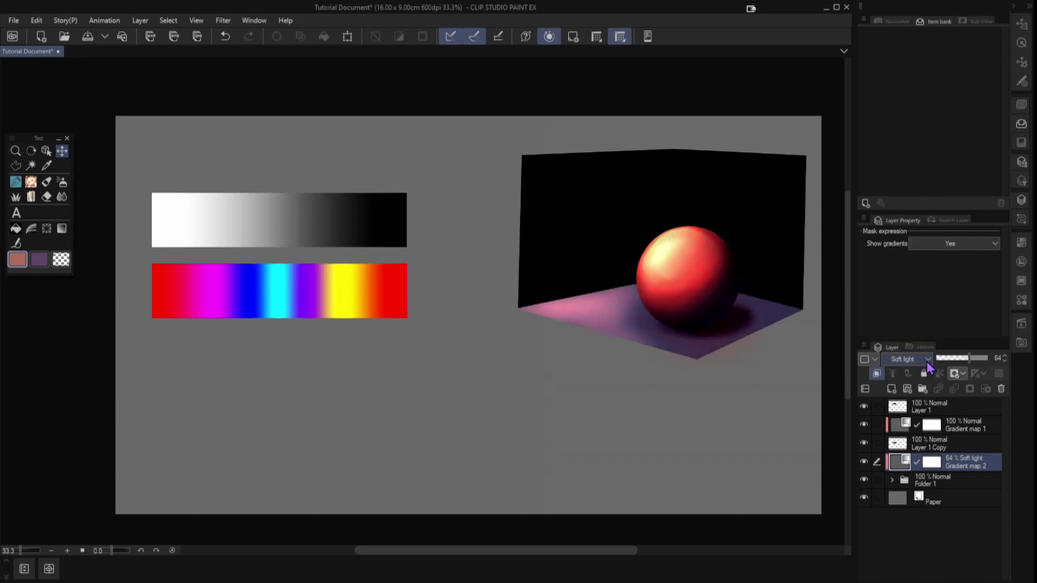
left_click(927, 361)
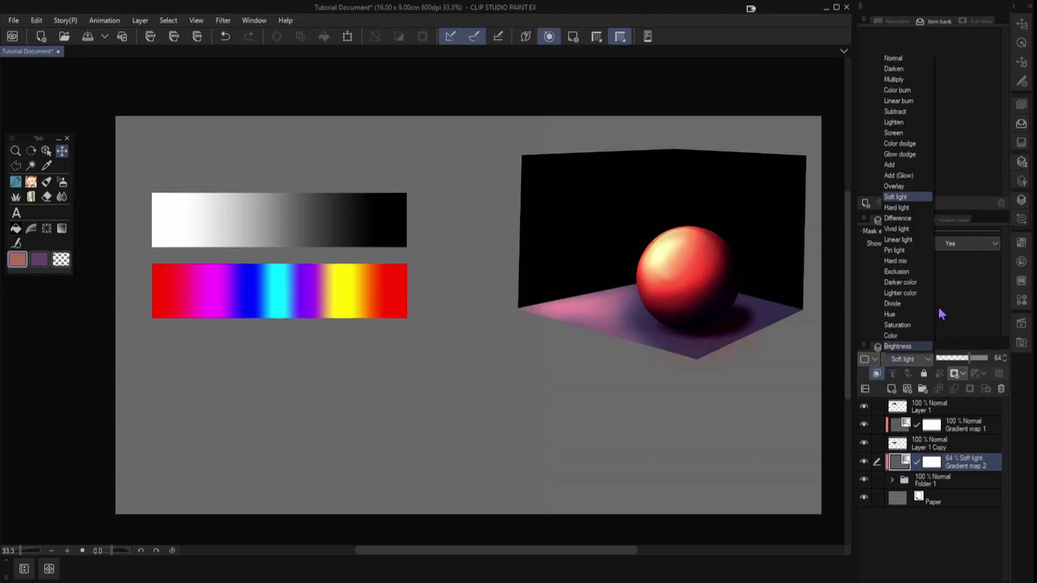
left_click(918, 59)
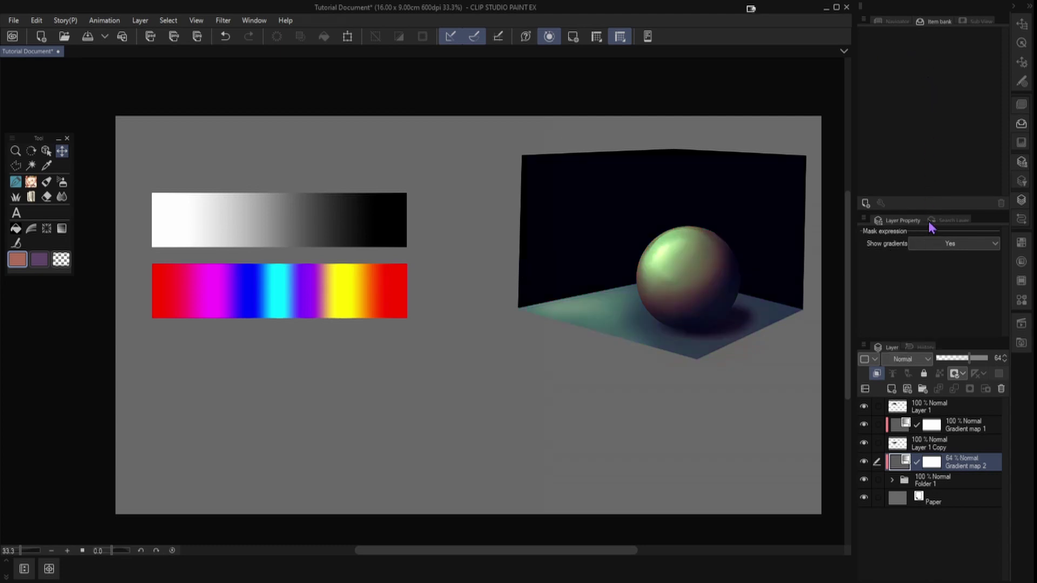
left_click_drag(961, 360, 961, 367)
left_click(964, 364)
Step: Hide the gradient map above Folder 1 and look through the available correction layer types without adding one
left_click(980, 464)
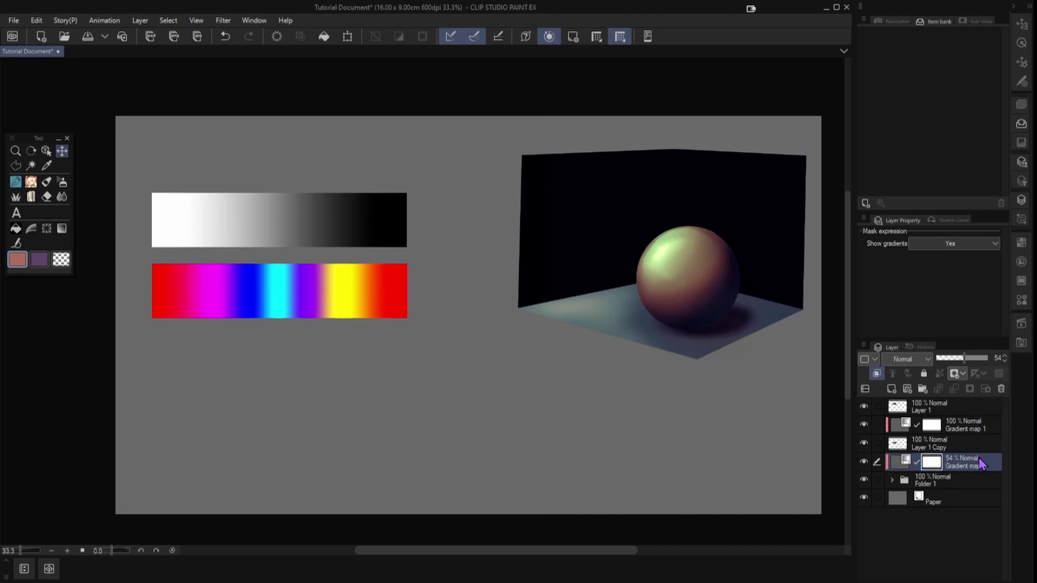
left_click(863, 461)
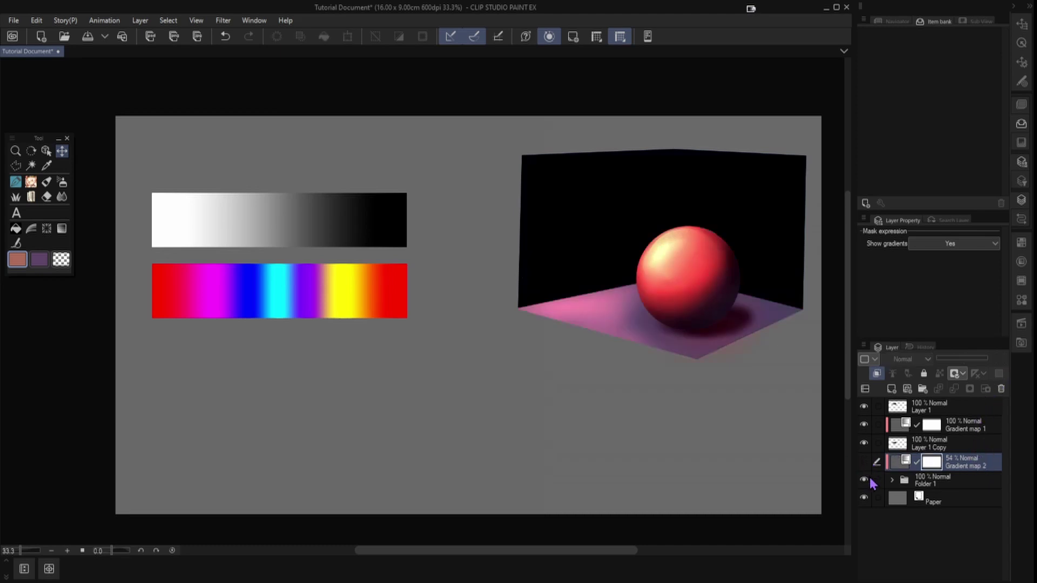
right_click(978, 462)
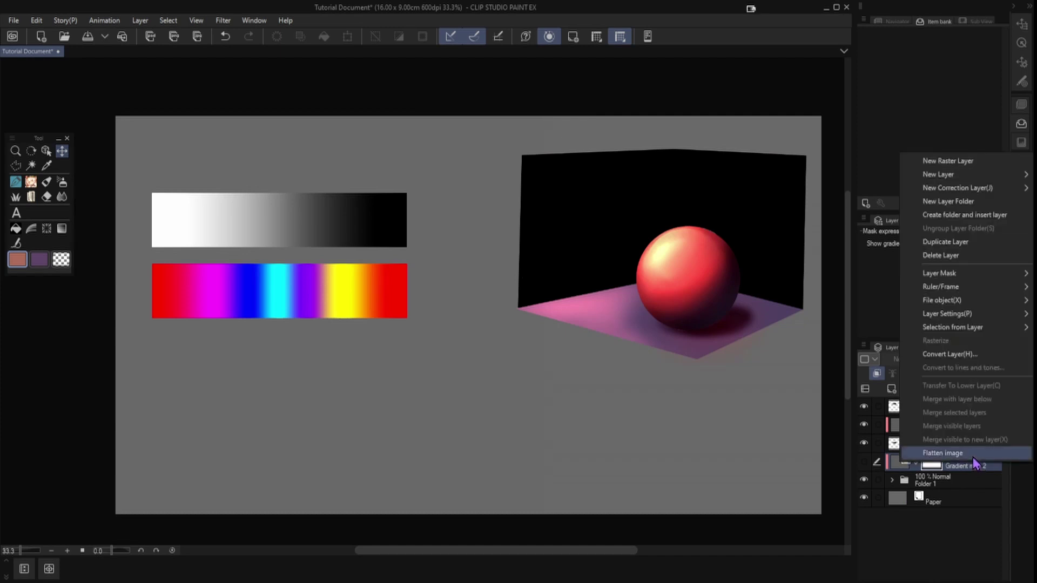
mouse_move(986, 194)
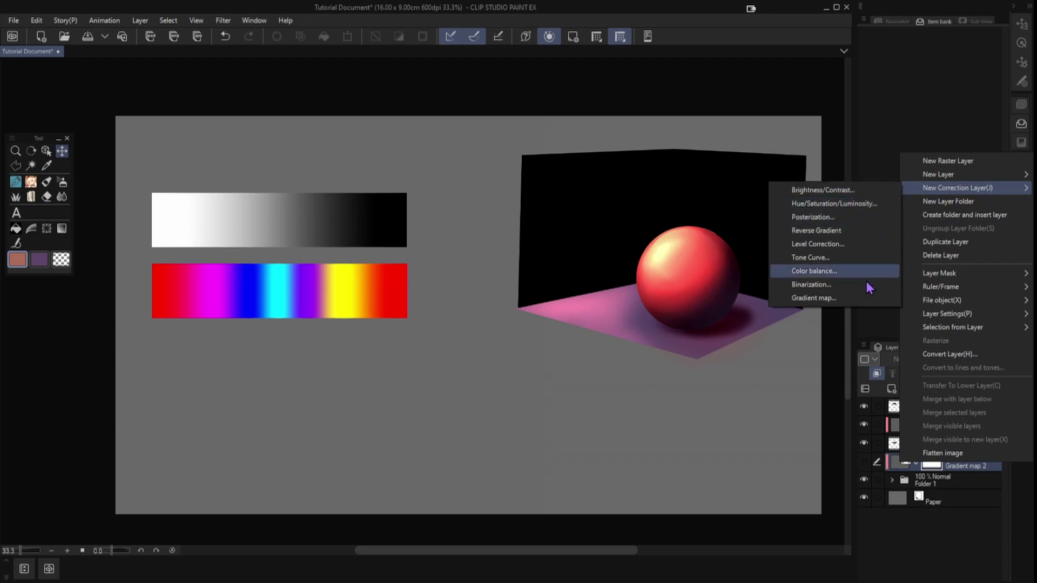
left_click(713, 424)
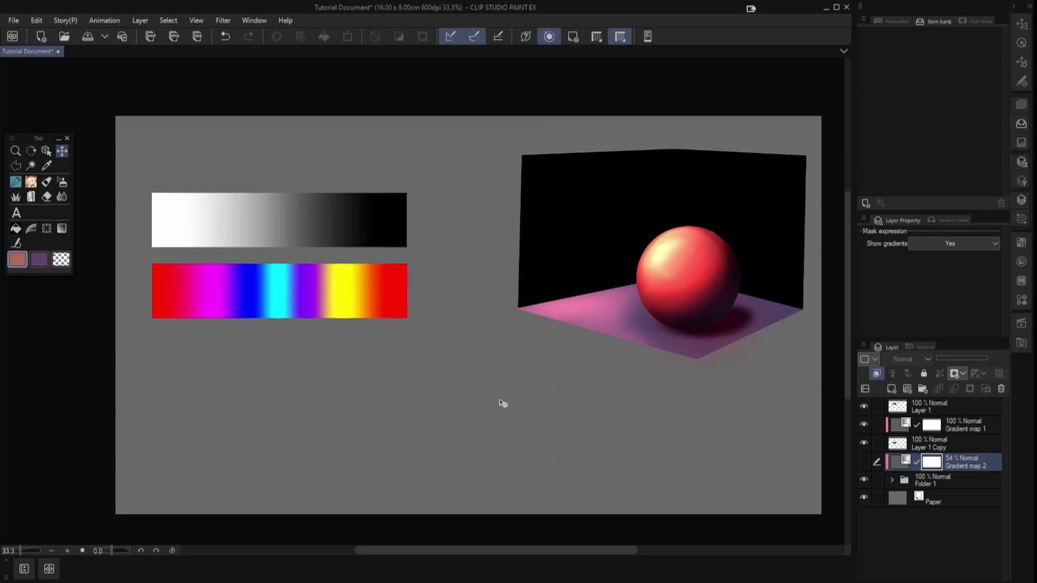